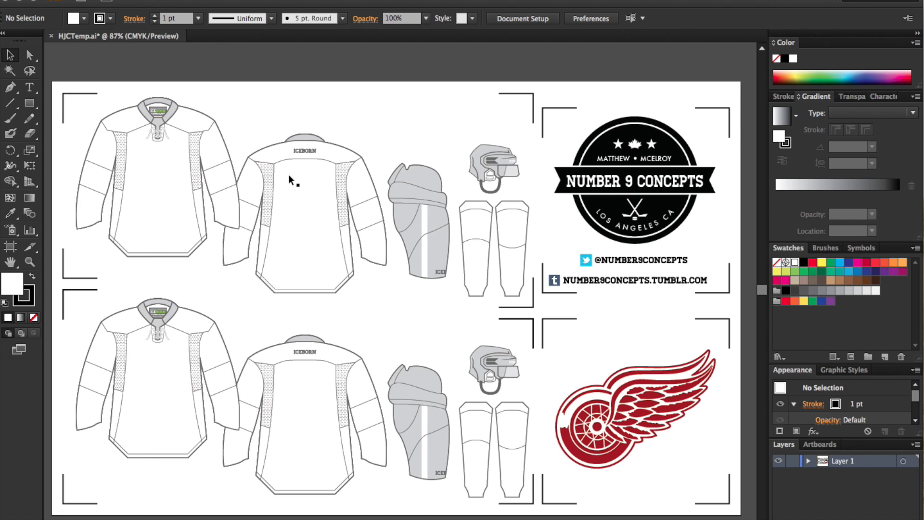
left_click(296, 193)
key("ctrl+shift+a")
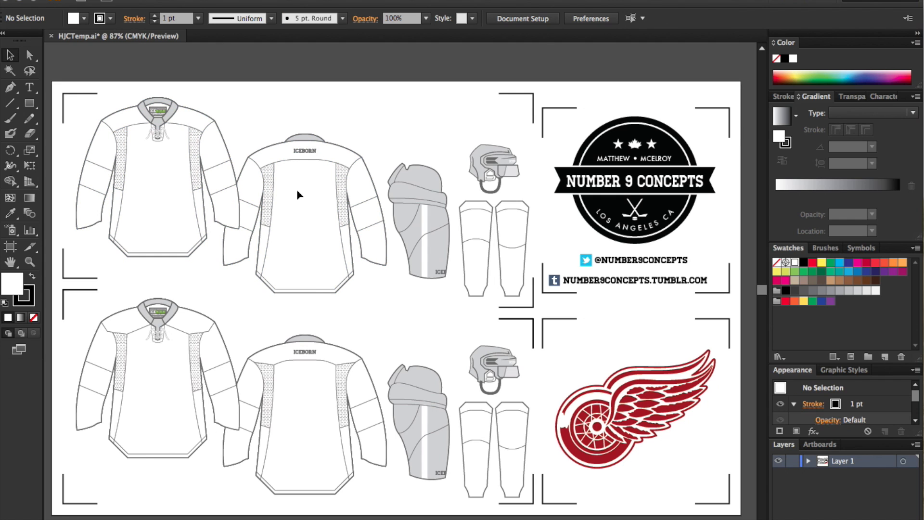
left_click(297, 190)
key("ctrl+shift+a")
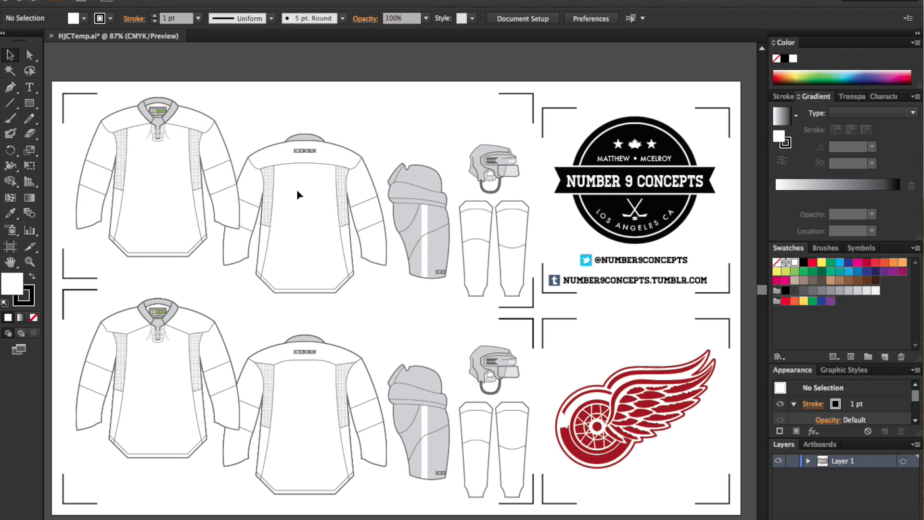
Fill the body and sleeves of the upper front jersey with the red sampled from the winged wheel logo
left_click(29, 54)
left_click(163, 221)
left_click(11, 213)
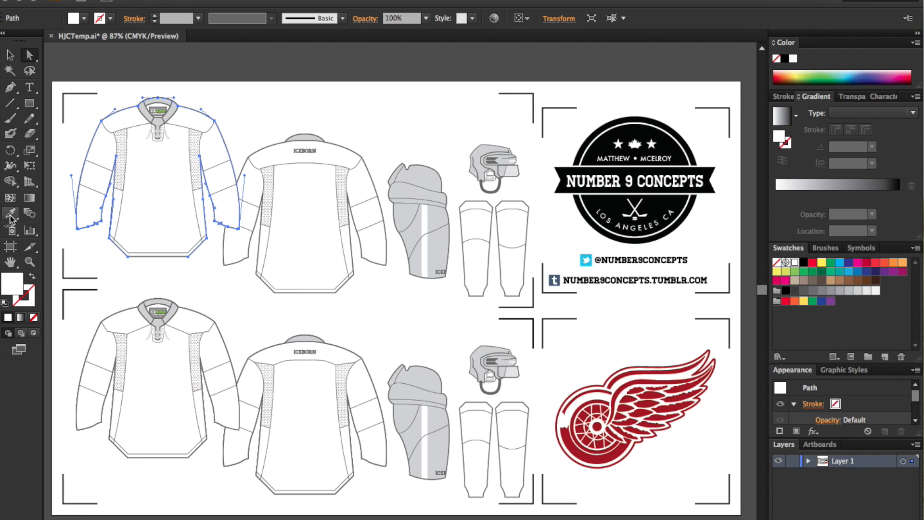
left_click(575, 452)
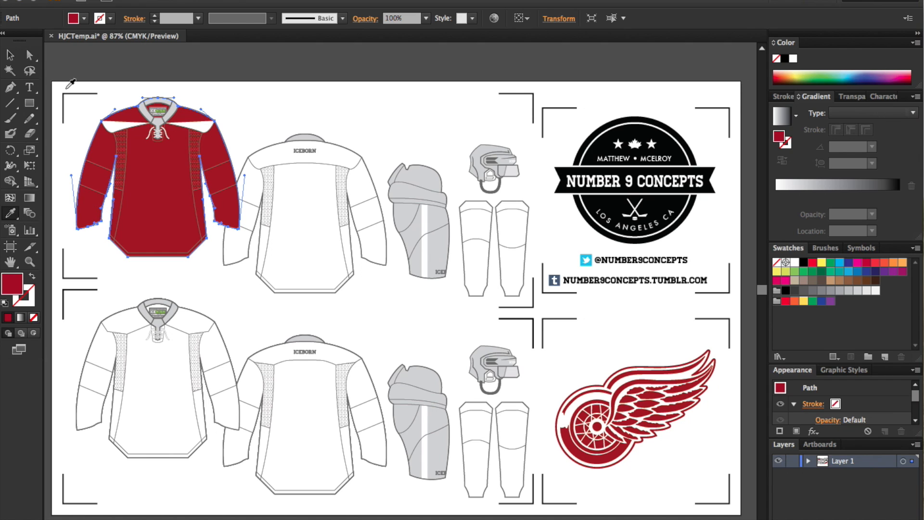
key("a")
left_click(143, 79)
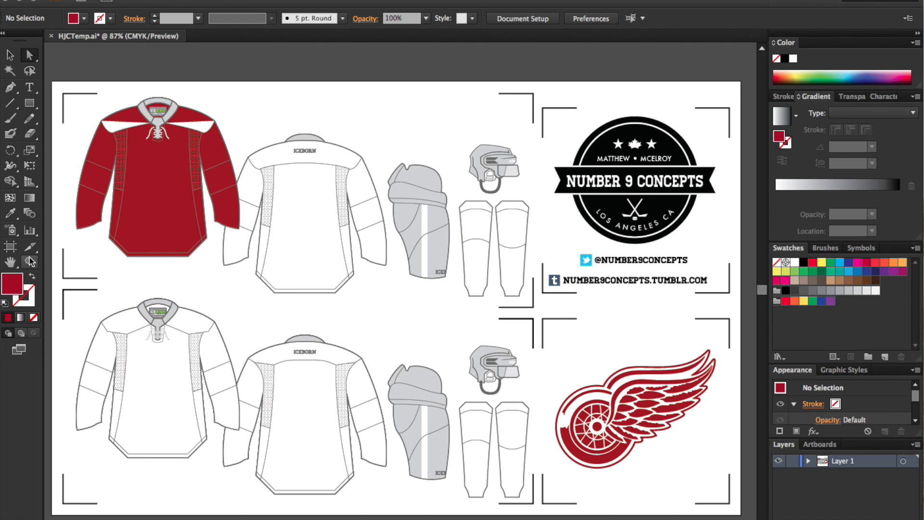
Recolor the white shoulder yoke of the upper front jersey to the same red as its body with Recolor Artwork
left_click(29, 262)
left_click_drag(59, 89, 408, 310)
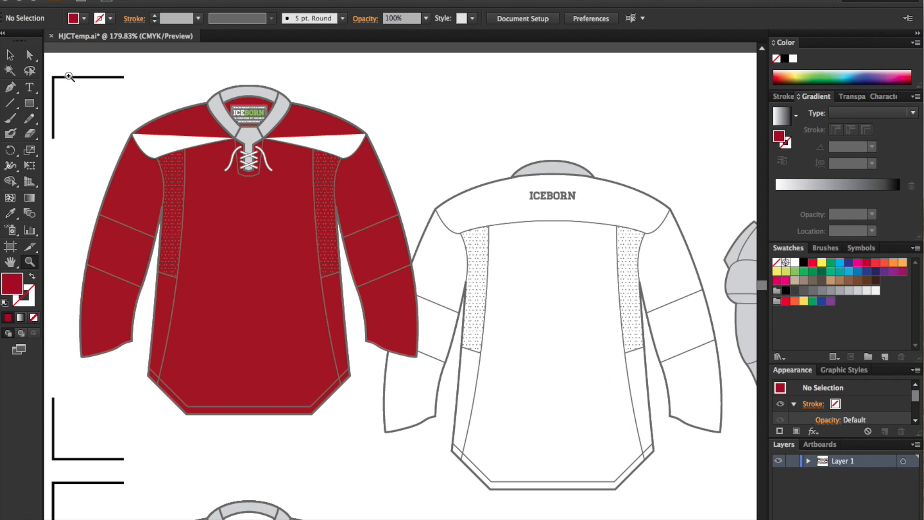
left_click(28, 54)
left_click(166, 153)
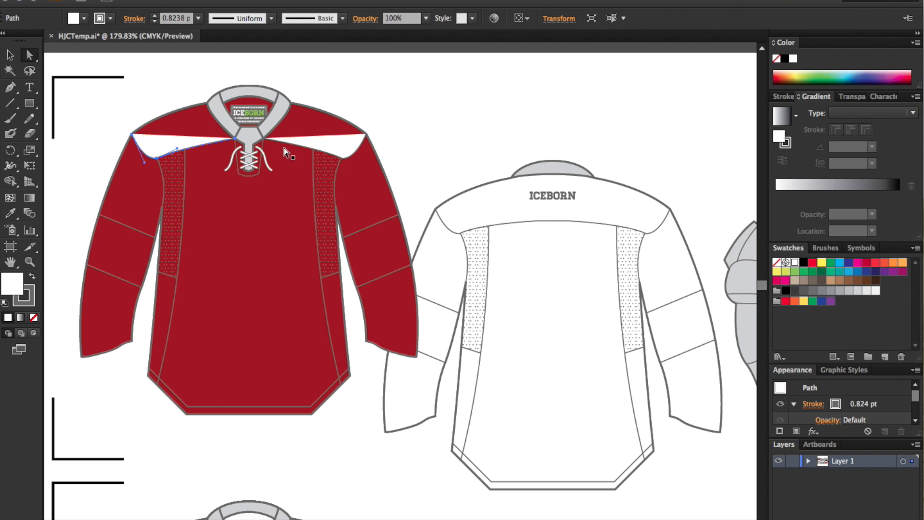
left_click(295, 210, "shift")
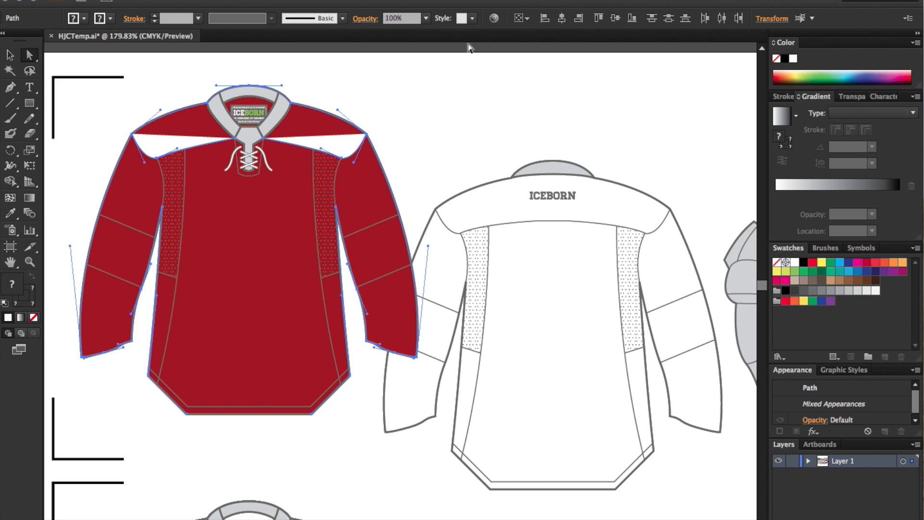
left_click(494, 18)
left_click_drag(763, 210, 762, 248)
key("Return")
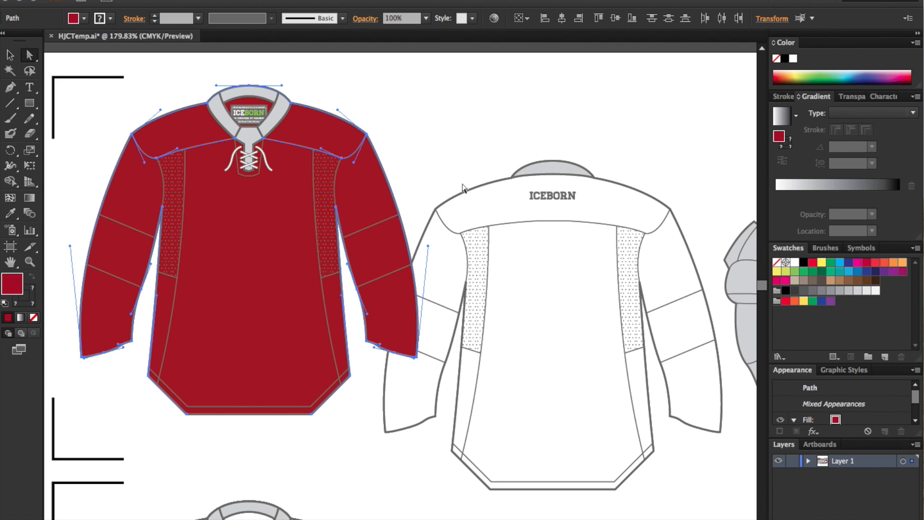
left_click(467, 150)
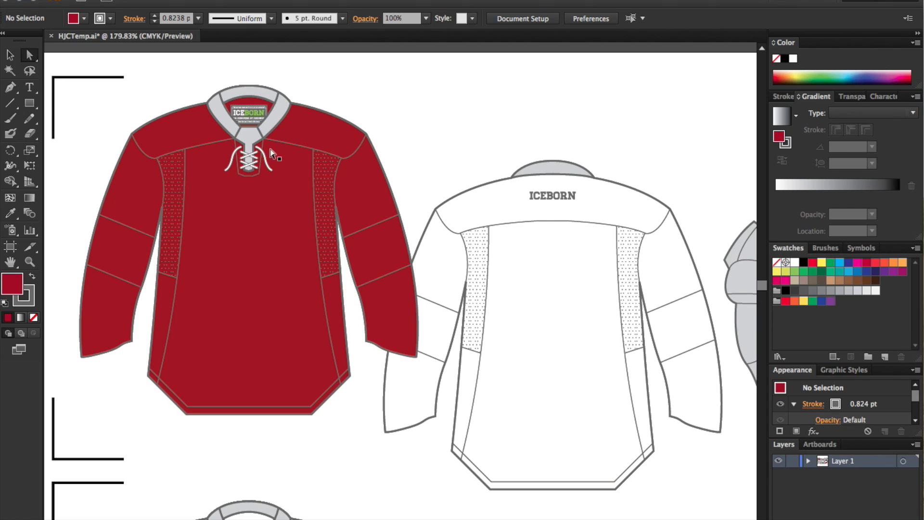
Delete the neck laces from the red front jersey
key("v")
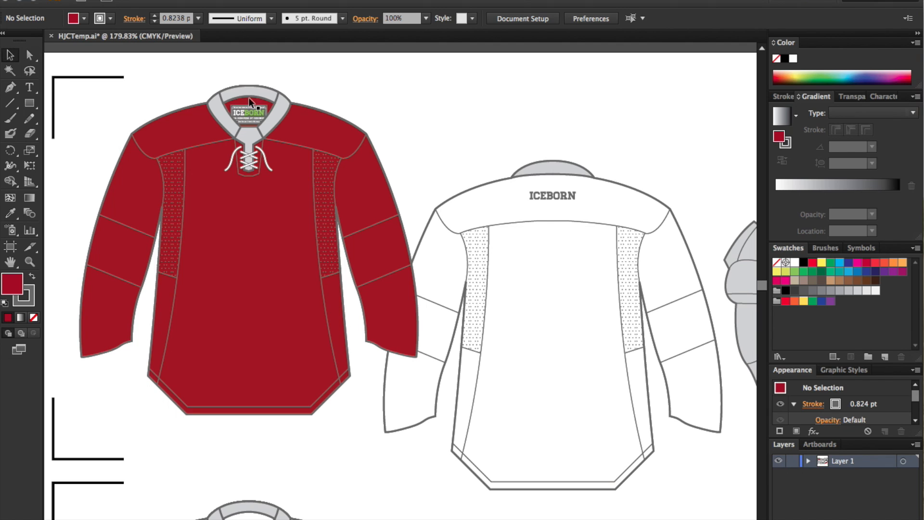
left_click(238, 139)
left_click(139, 105)
Fill the front jersey's collar insert and the surrounding collar with white sampled from the artboard
key("a")
left_click(243, 136)
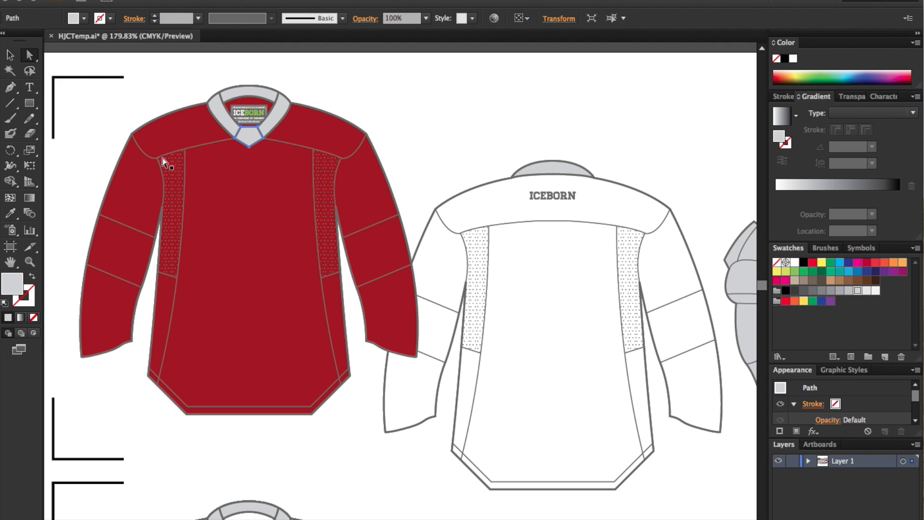
left_click(12, 212)
left_click(118, 128)
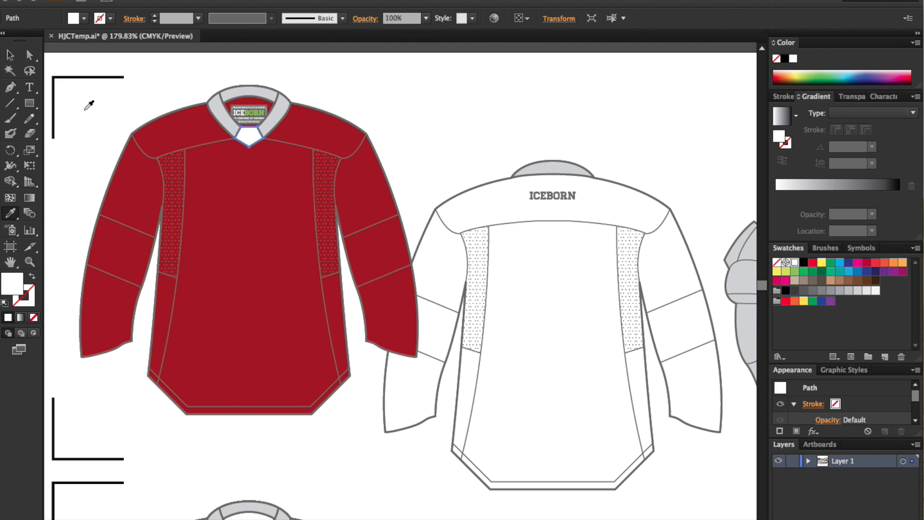
left_click(30, 55)
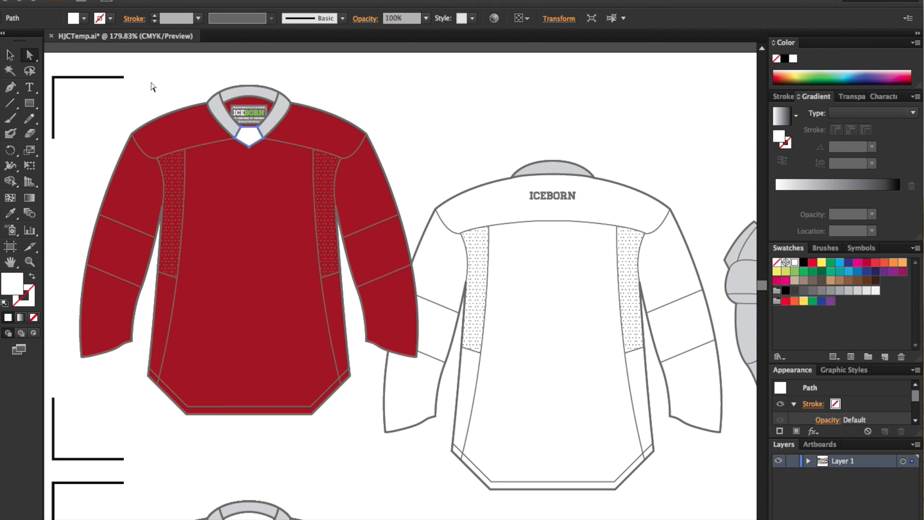
left_click(222, 117)
left_click(11, 211)
left_click(103, 120)
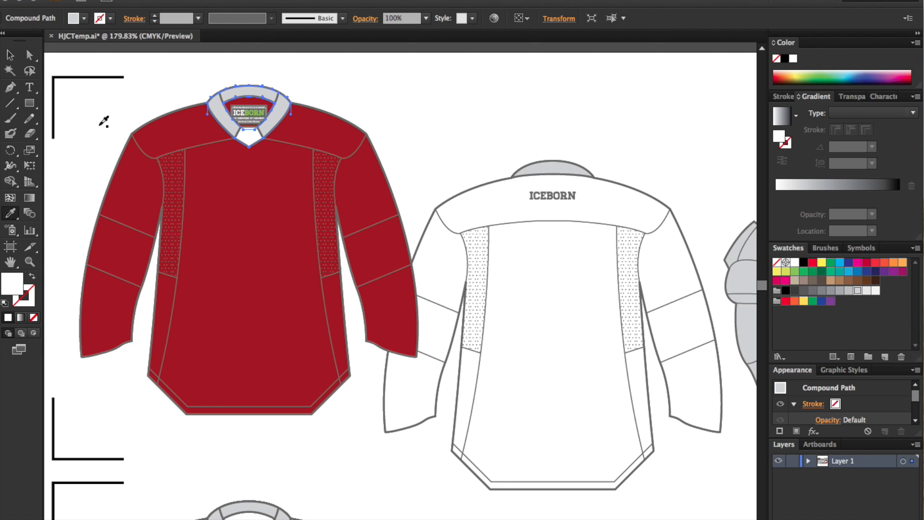
left_click(30, 55)
left_click(132, 88)
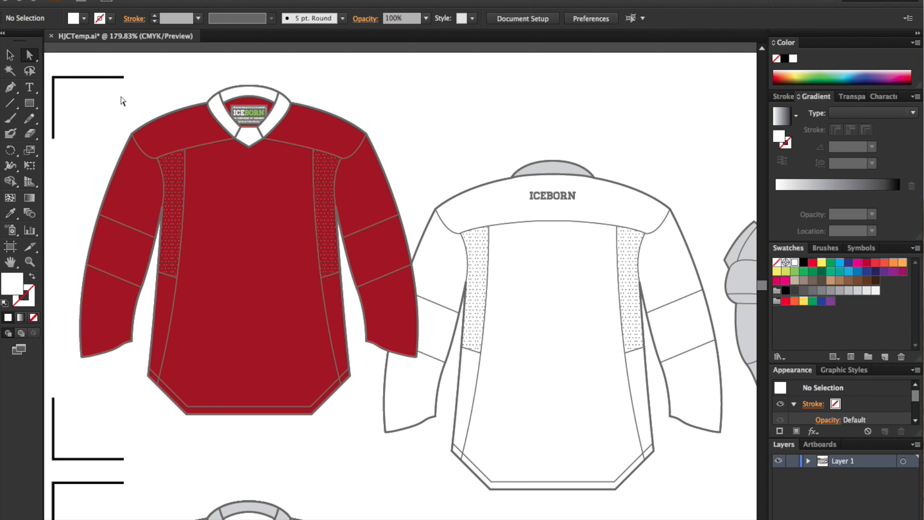
Draw a white rectangle without a stroke as a horizontal stripe across the front jersey's lower body, slightly wider than the torso
left_click(29, 103)
left_click_drag(148, 334, 355, 358)
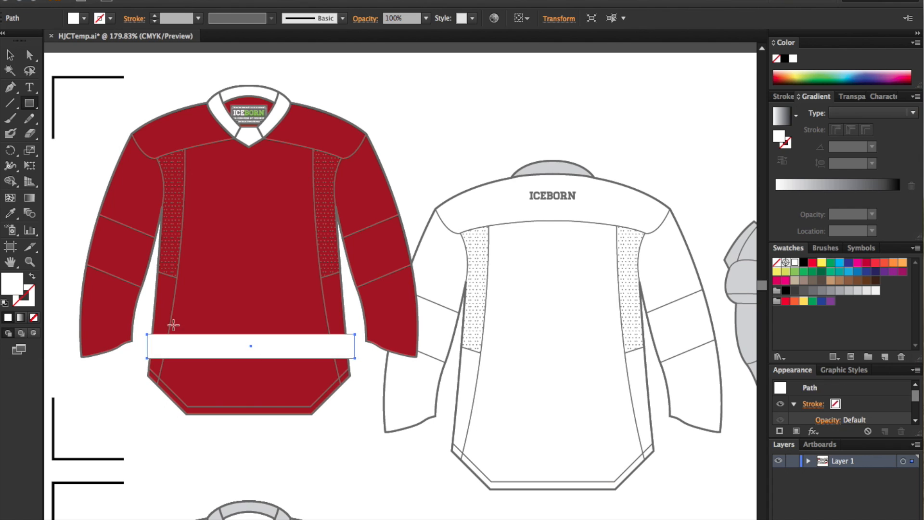
left_click(29, 55)
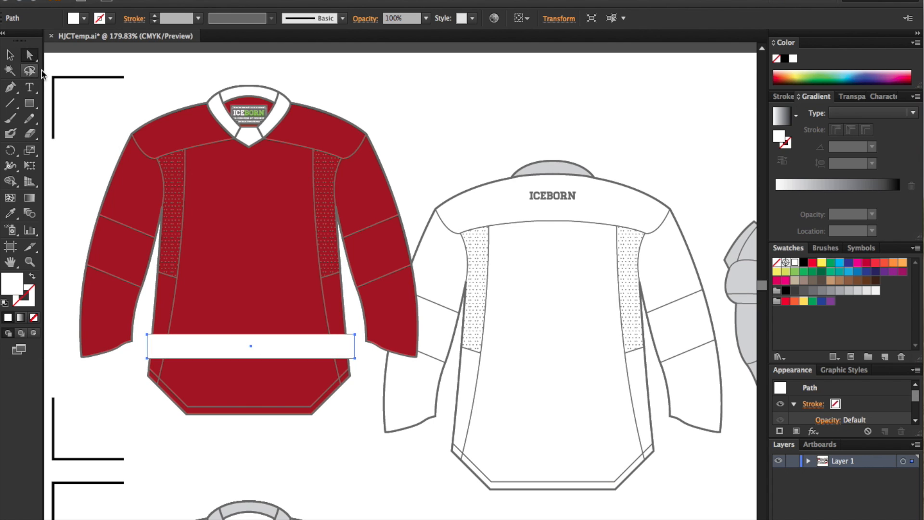
left_click(102, 129)
Paste a copy of the red jersey body in place in front and use it as a clipping mask for the waist stripe
left_click(236, 177)
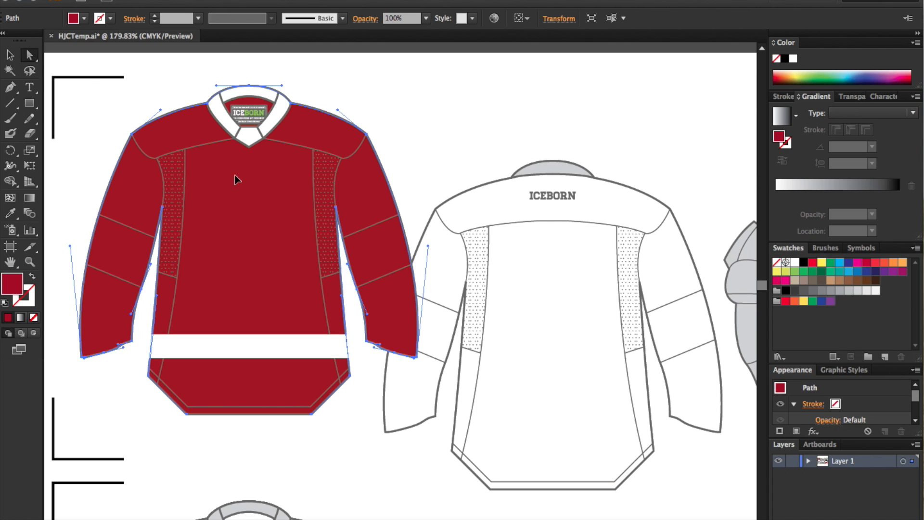
key("ctrl+shift+bracketright")
left_click(10, 55)
left_click(150, 343, "shift")
right_click(265, 310)
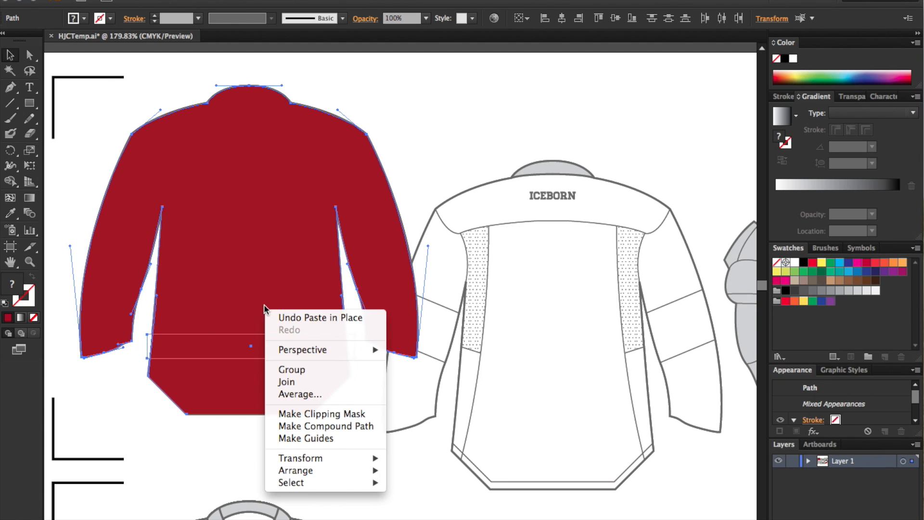
left_click(364, 417)
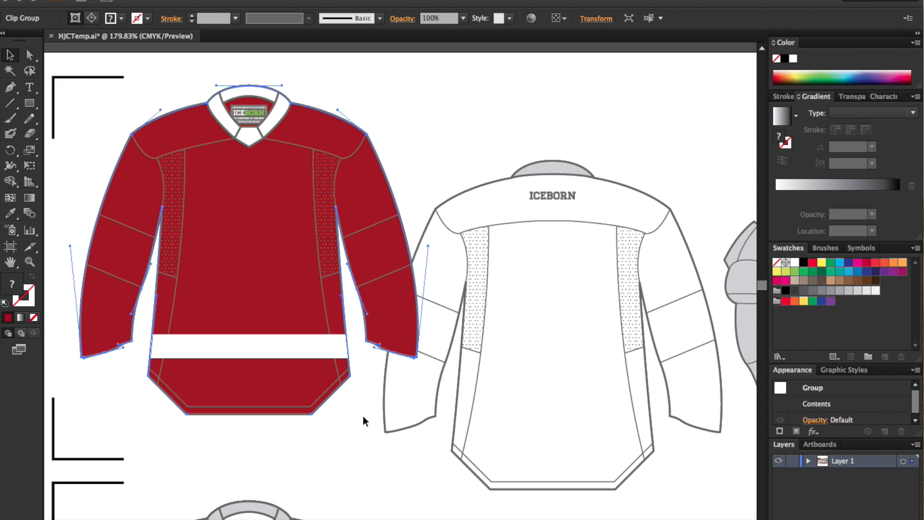
left_click(433, 140)
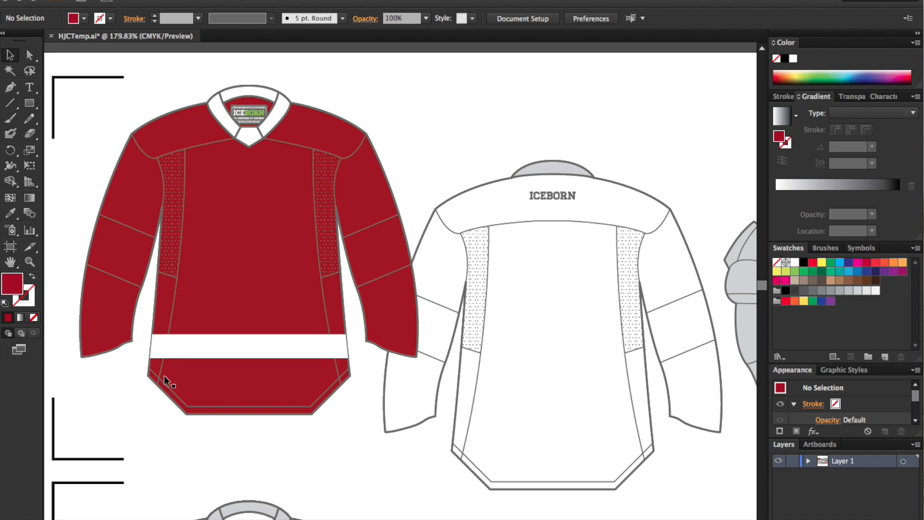
Move the clipped waist stripe into the front jersey's group and stack it above the red fill but beneath the seam lines
double_click(299, 345)
double_click(288, 338)
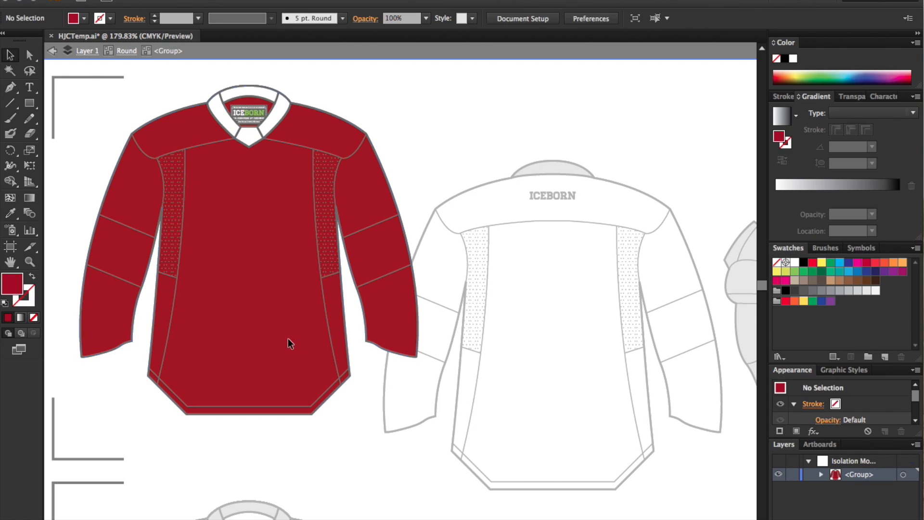
left_click(280, 336)
key("super+f")
key("shift+super+bracketleft")
key("super+bracketright")
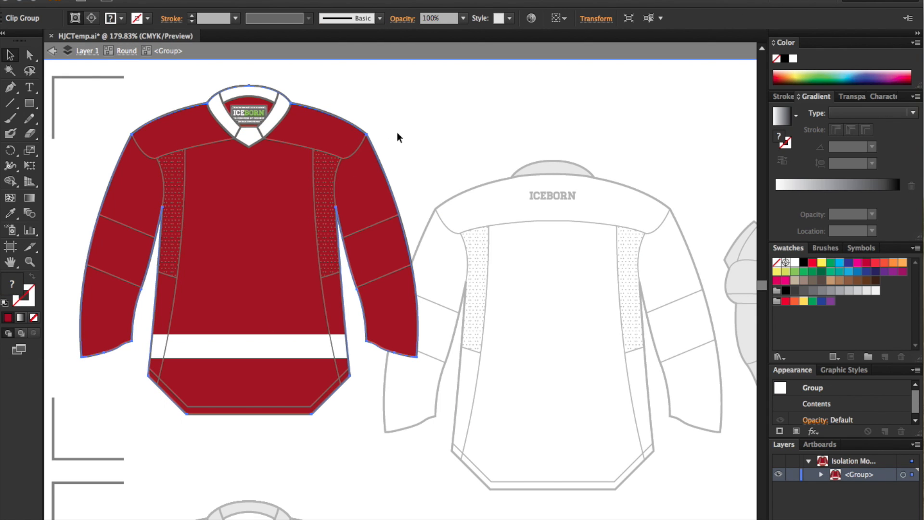
key("shift+super+a")
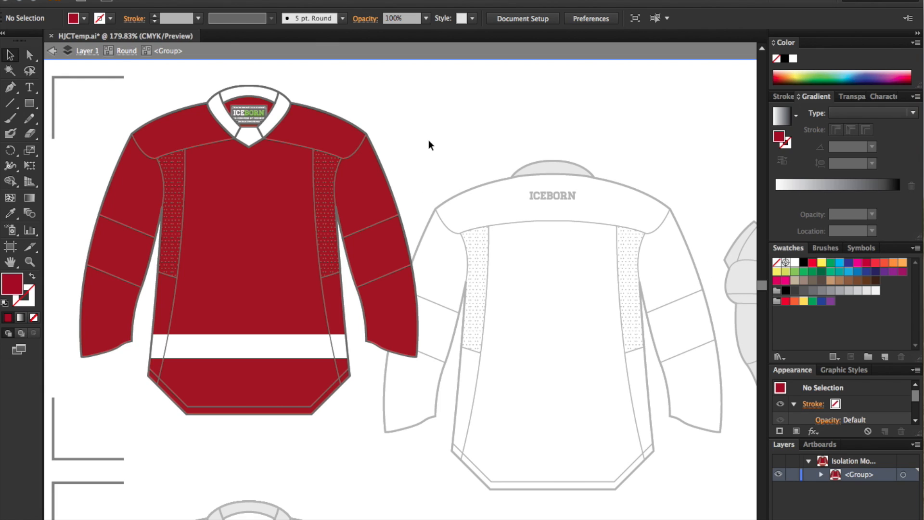
Duplicate the waist stripe in place and move the copy over the front jersey's left-hand sleeve
key("a")
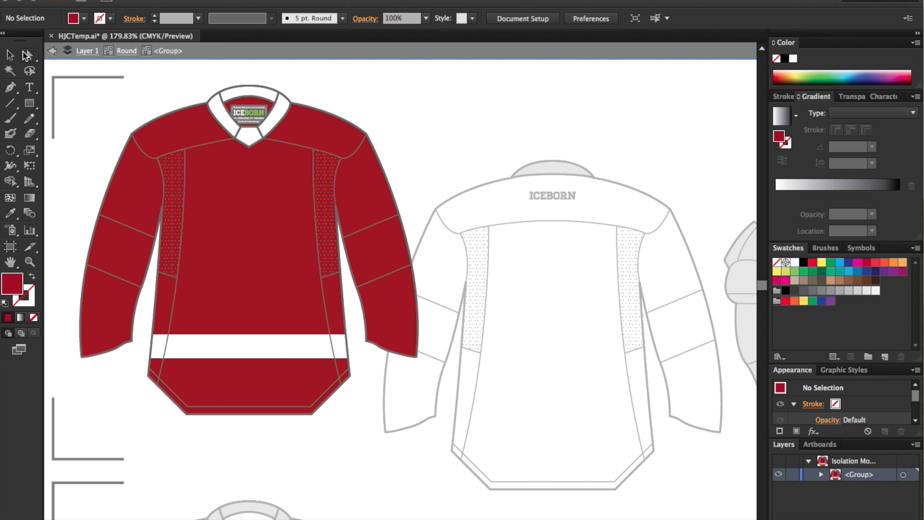
left_click(268, 350)
key("super+c")
key("super+f")
left_click_drag(257, 345, 133, 323)
scroll(57, 269, "left", 5)
Slant the sleeve stripe by raising its outer end until the shape is about 101 pt tall, following the sleeve seams
key("shift+Up")
key("shift+Up")
key("shift+Up")
key("shift+Up")
key("shift+Up")
key("shift+Up")
key("shift+Up")
key("shift+Up")
key("shift+Up")
key("shift+Up")
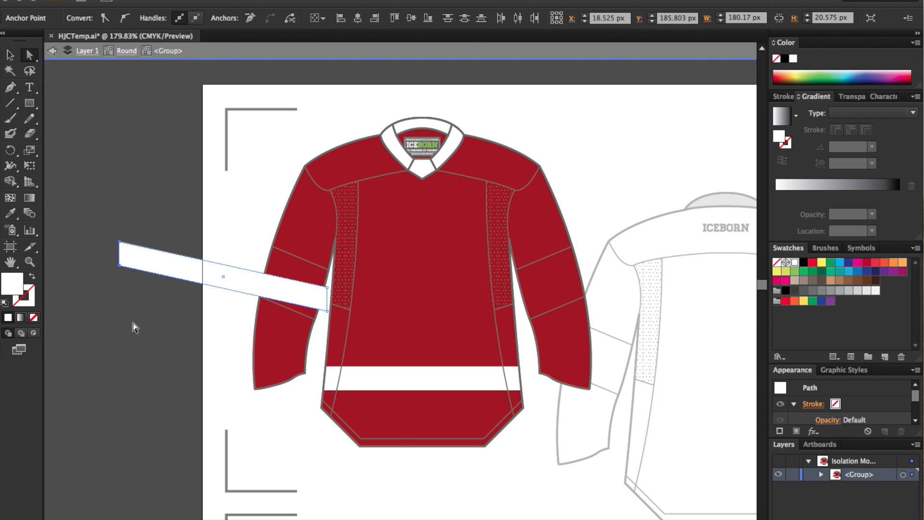
key("shift+Up")
key("shift+Down")
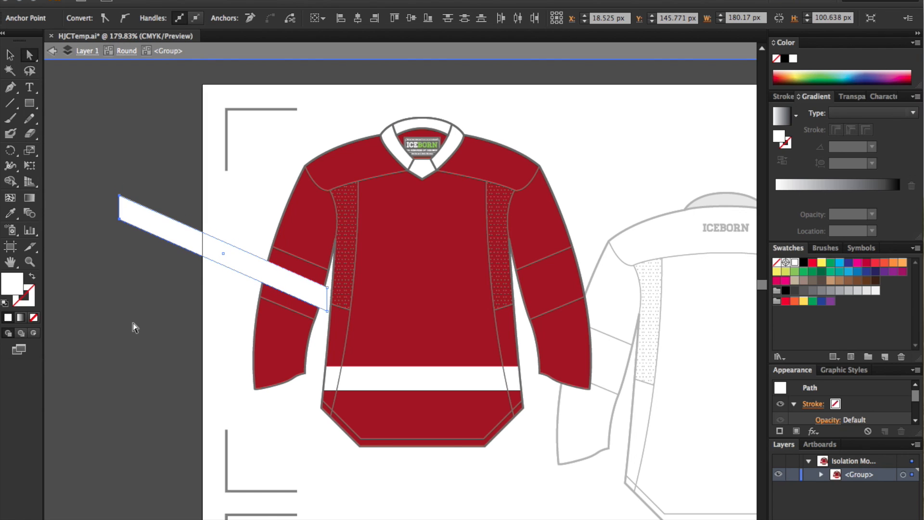
left_click(140, 322)
Reflect a copy of the slanted stripe across the vertical axis and place it over the opposite sleeve
left_click(249, 270)
right_click(247, 265)
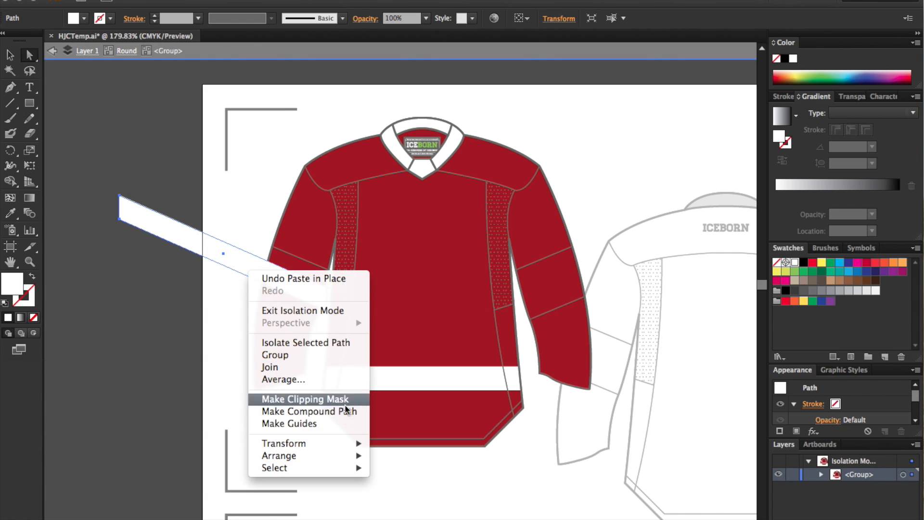
mouse_move(327, 442)
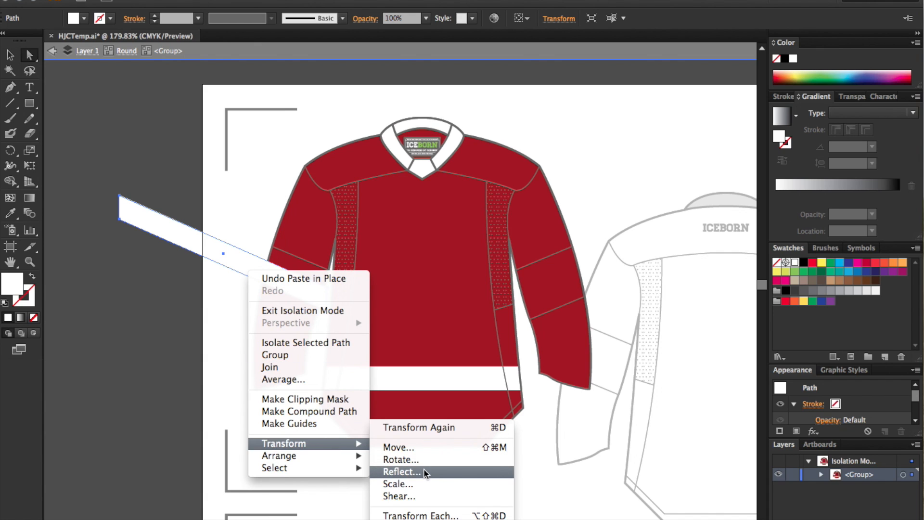
left_click(466, 473)
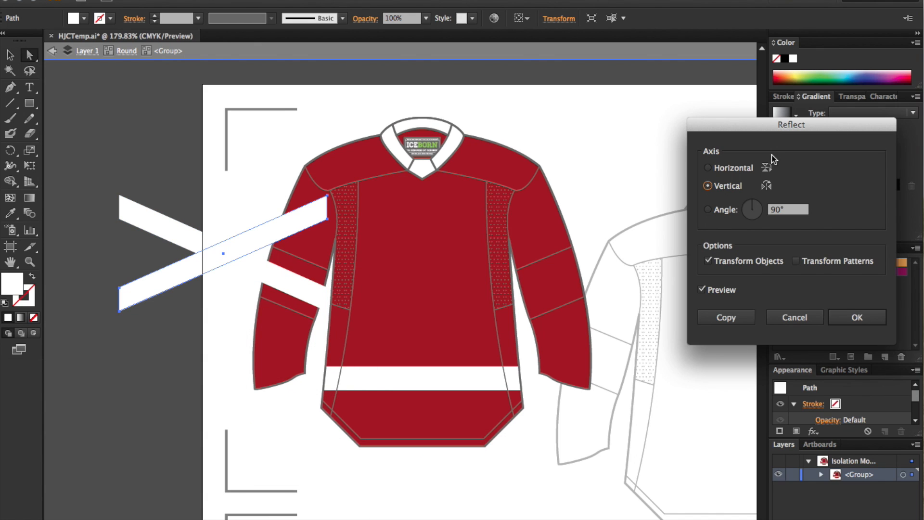
key("Return")
left_click_drag(234, 253, 616, 241)
left_click(605, 200)
Move both sleeve stripes into the waist stripe's clip group so the jersey outline trims them, and exit isolation mode
left_click(571, 284)
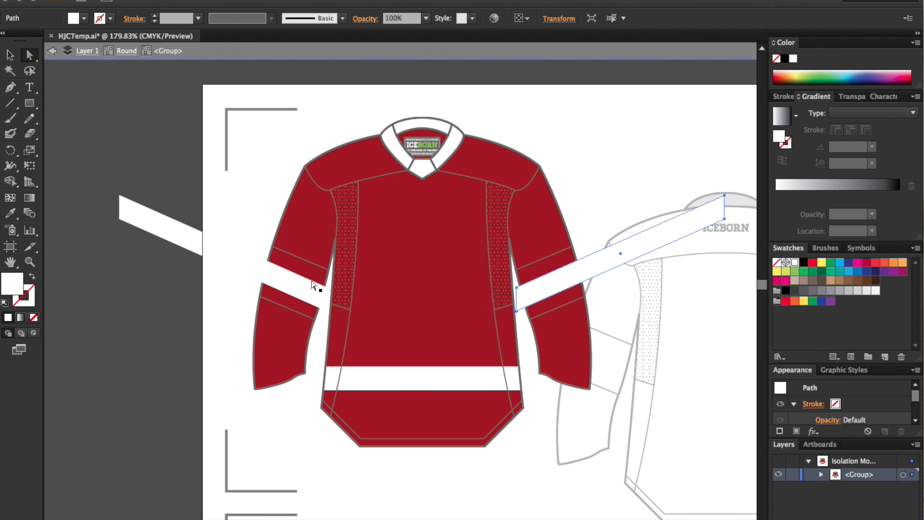
left_click(311, 287, "shift")
key("Delete")
left_click(9, 54)
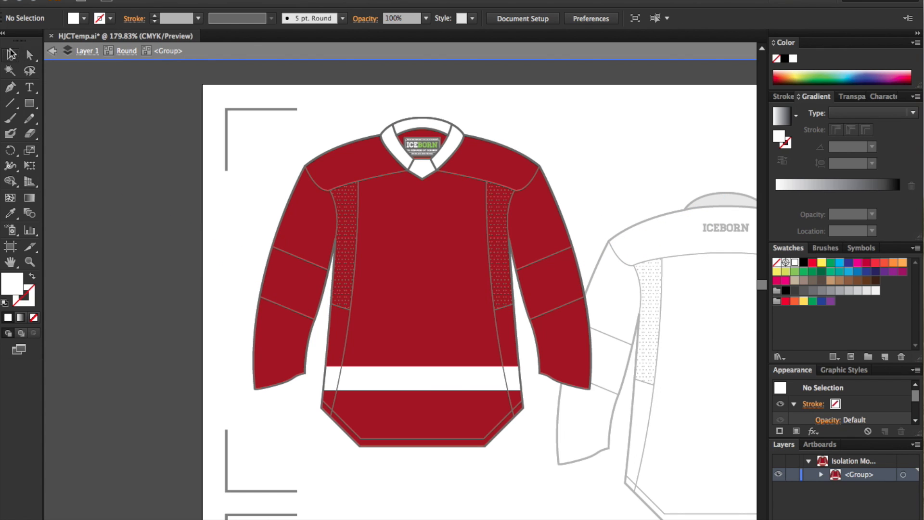
double_click(436, 380)
left_click(436, 380)
key("ctrl+z")
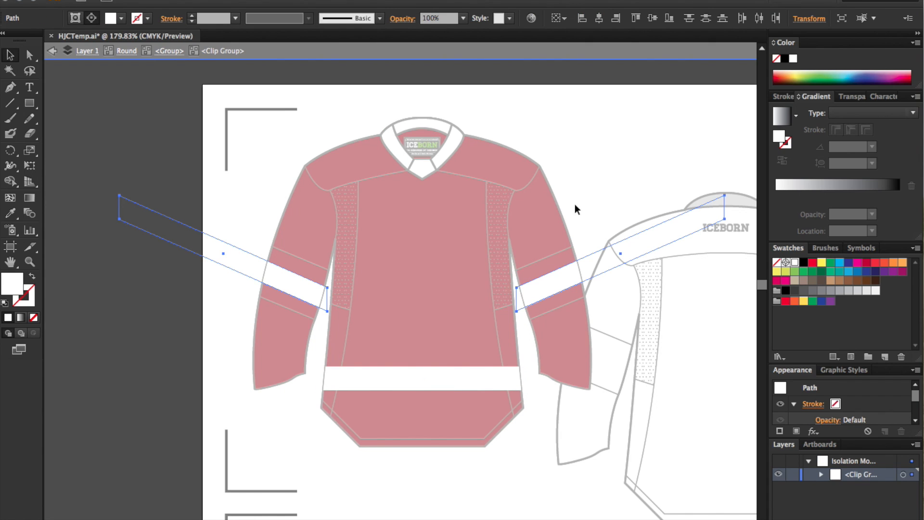
left_click(611, 160)
double_click(612, 160)
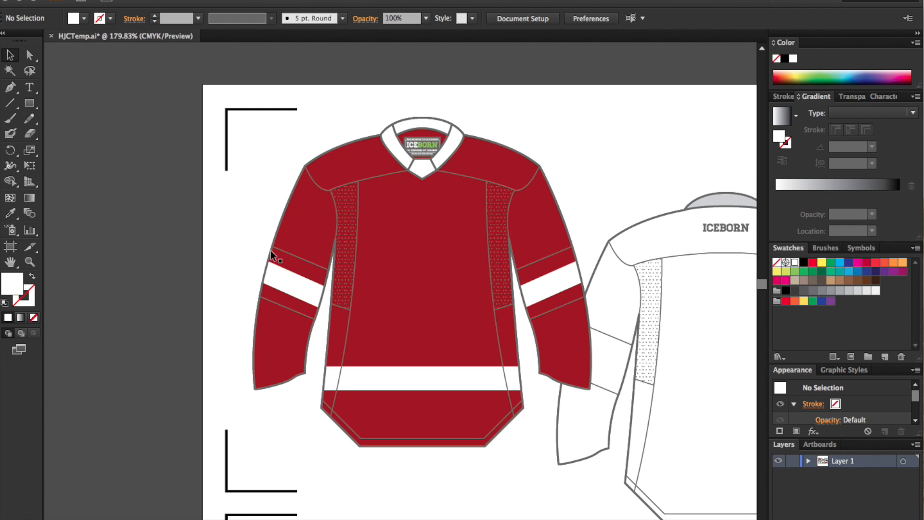
Add the number 13 on the front jersey's chest as white text at 30 pt
left_click(36, 89)
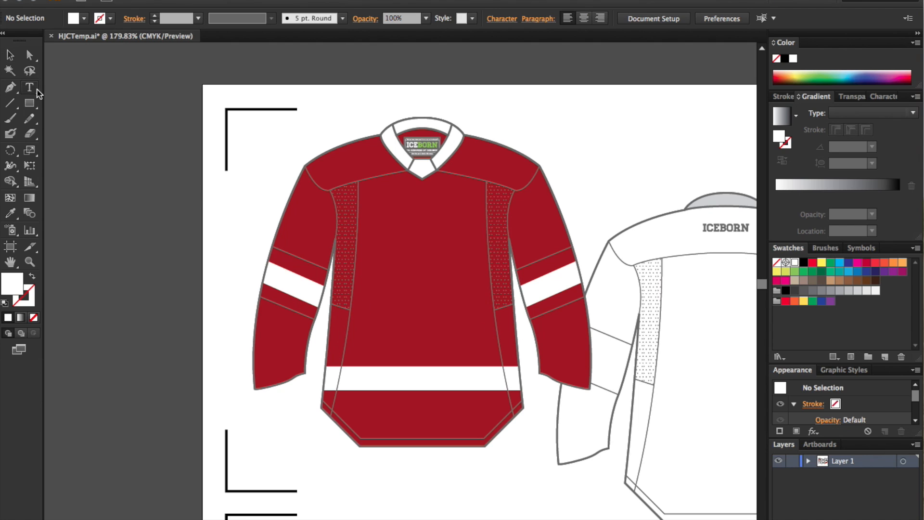
left_click(394, 269)
key("F1")
type("13")
left_click(9, 54)
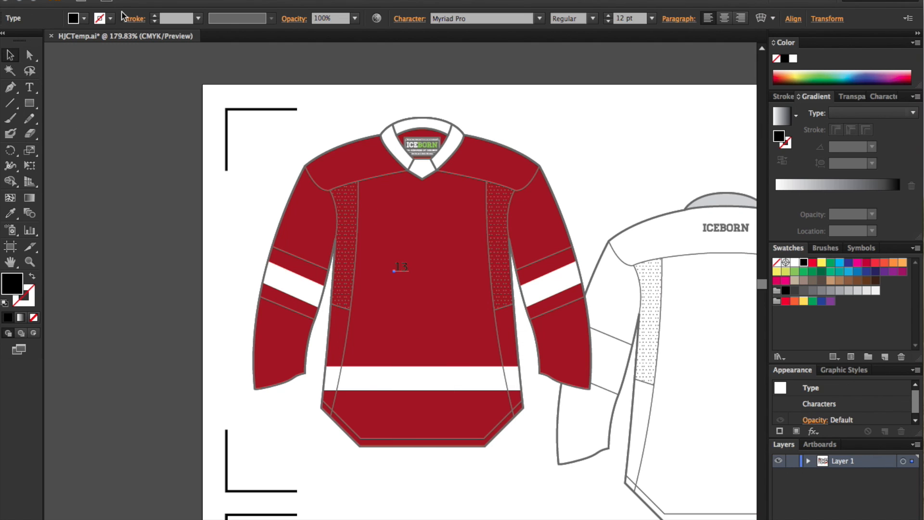
left_click(607, 16, "shift")
left_click(608, 16, "shift")
left_click(795, 262)
Set the number's font to NHL Detroit and center its paragraph alignment
left_click(490, 18)
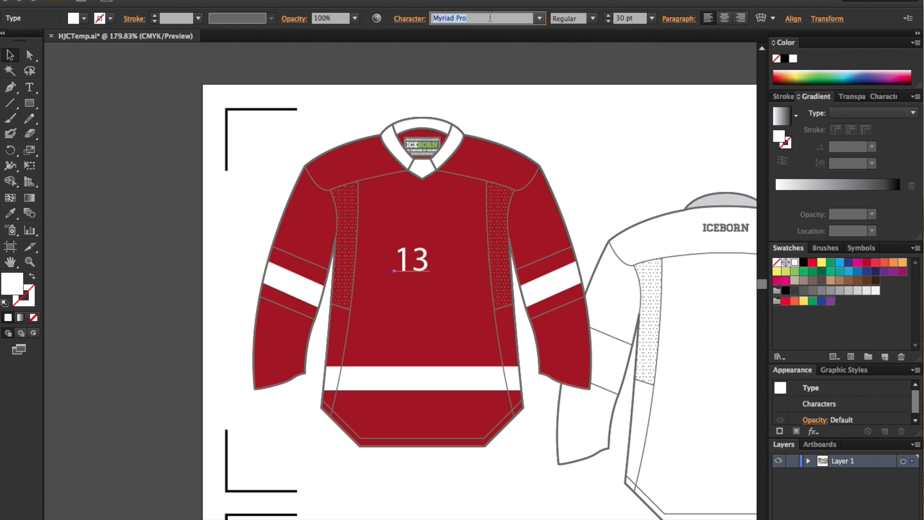
type("NHL Detroit")
key("Return")
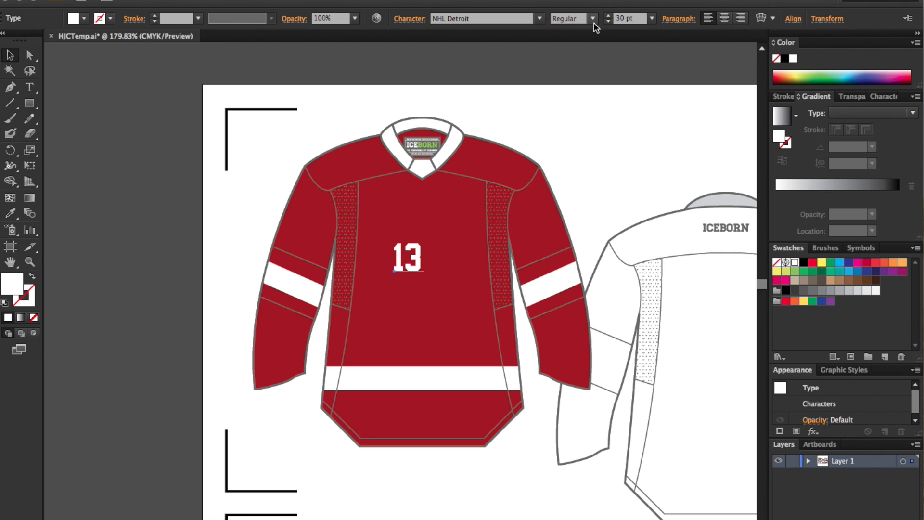
left_click(725, 19)
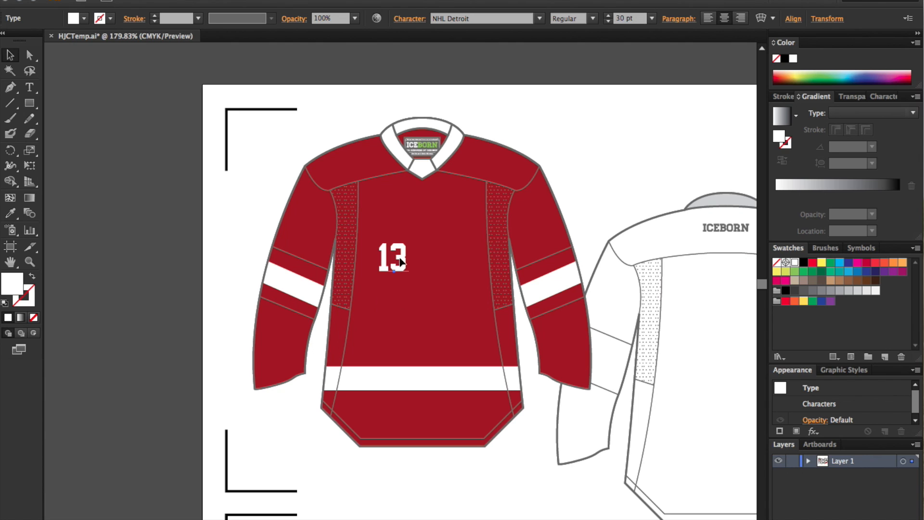
Place the number on one sleeve's outer edge and a copy on the opposite sleeve, rotating the copy by 20°
left_click_drag(330, 243, 576, 218)
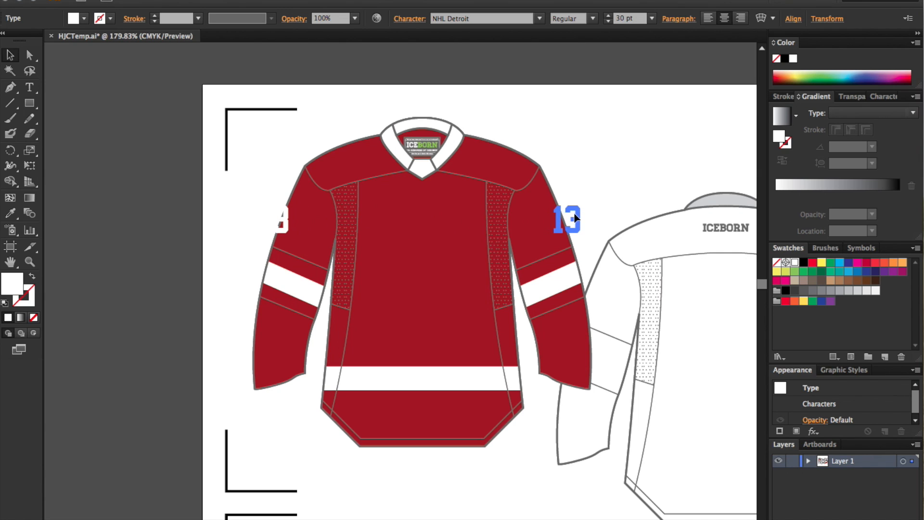
right_click(602, 216)
mouse_move(679, 321)
left_click(729, 354)
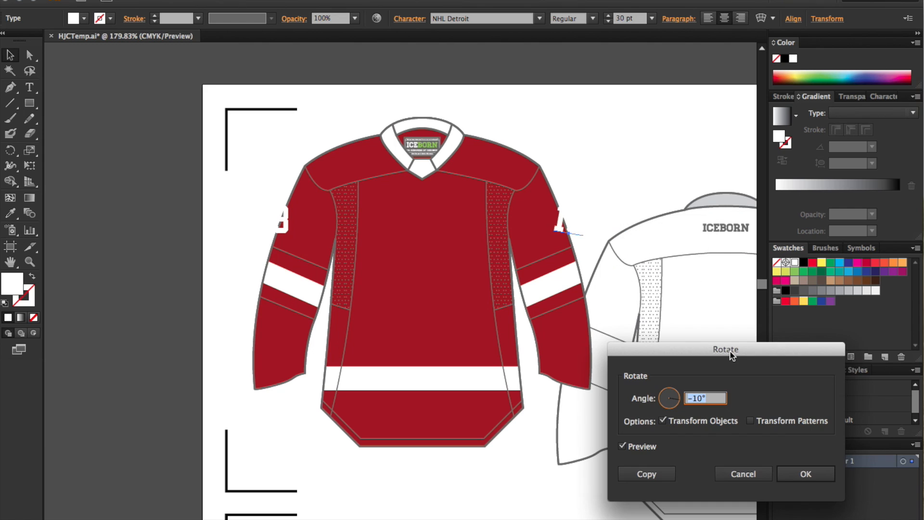
type("20")
key("Tab")
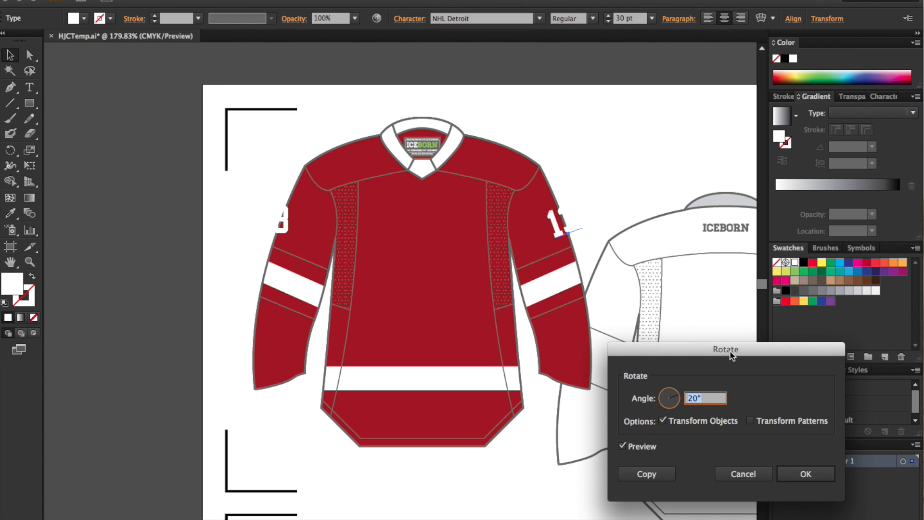
key("Return")
left_click(589, 177)
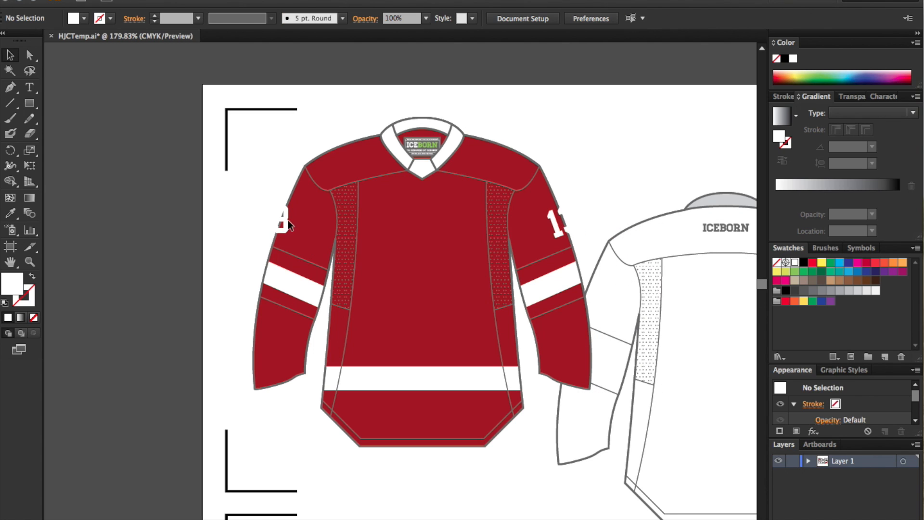
Rotate the number on the front jersey's left-hand sleeve by -20° to follow the sleeve's slant
right_click(288, 221)
mouse_move(399, 318)
left_click(479, 355)
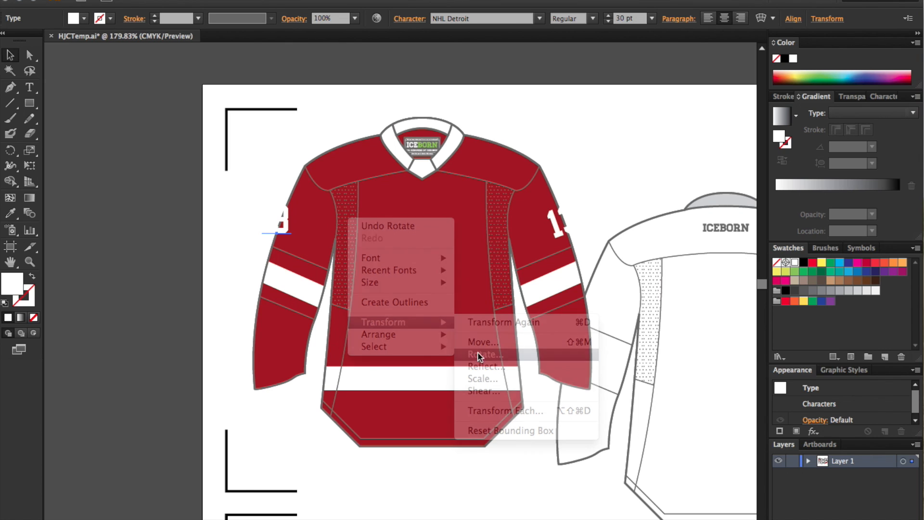
type("-20")
key("Tab")
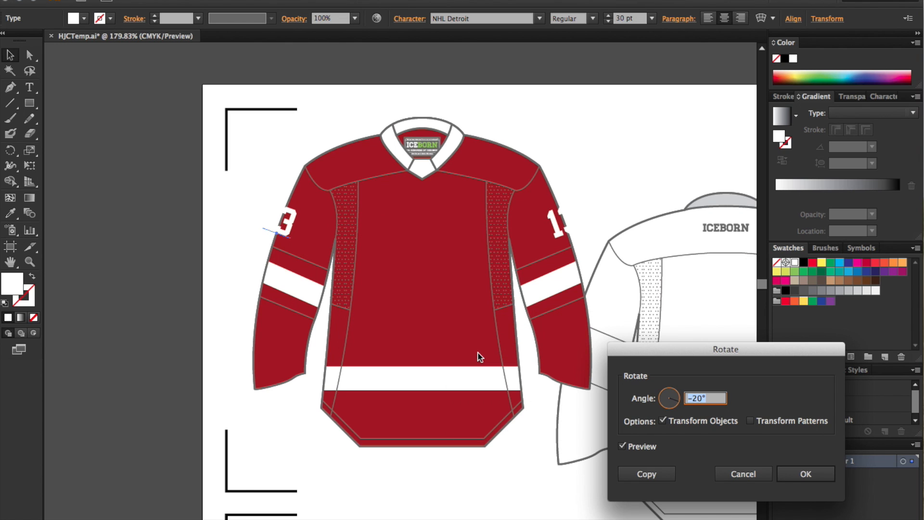
key("Return")
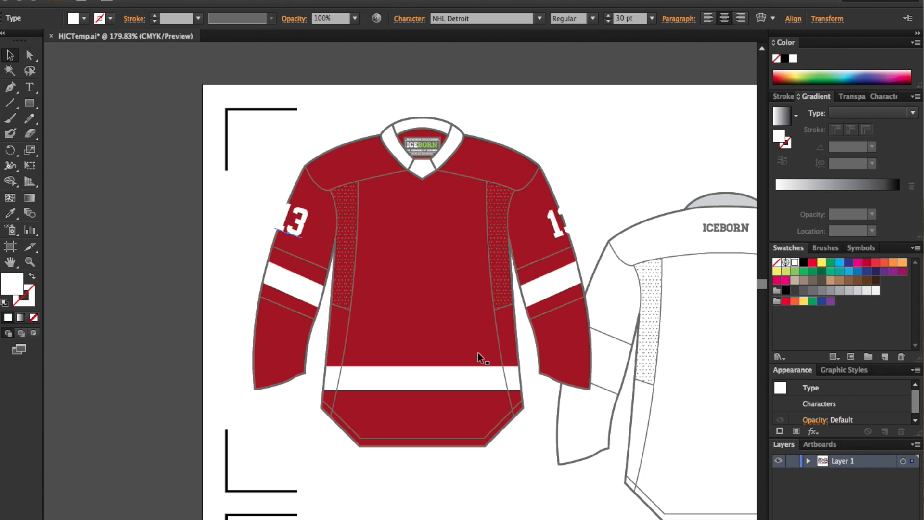
Nudge the two sleeve numbers horizontally so each one overlaps its sleeve's outer edge by a similar amount
left_click(555, 216)
key("shift+Left")
key("Right")
key("Right")
key("Right")
key("Right")
key("Right")
key("Right")
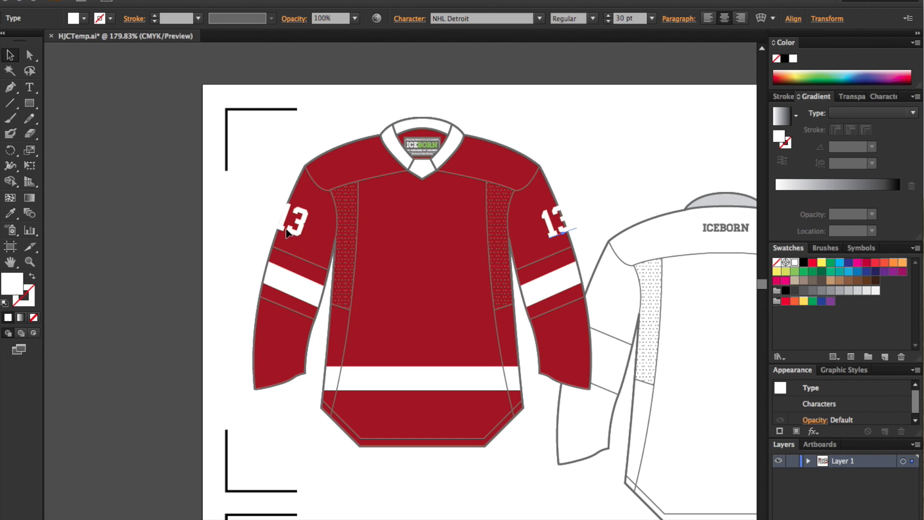
key("Left")
key("Left")
key("Left")
key("Left")
key("Left")
Move both sleeve numbers into the stripes' clip group so the jersey outline trims them, and exit isolation mode
left_click(550, 231, "shift")
key("super+x")
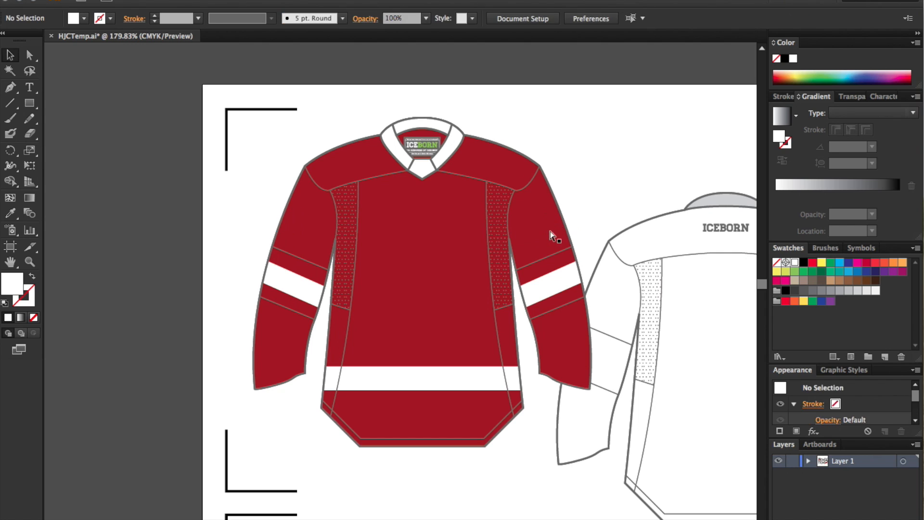
double_click(555, 278)
double_click(551, 285)
left_click(550, 285)
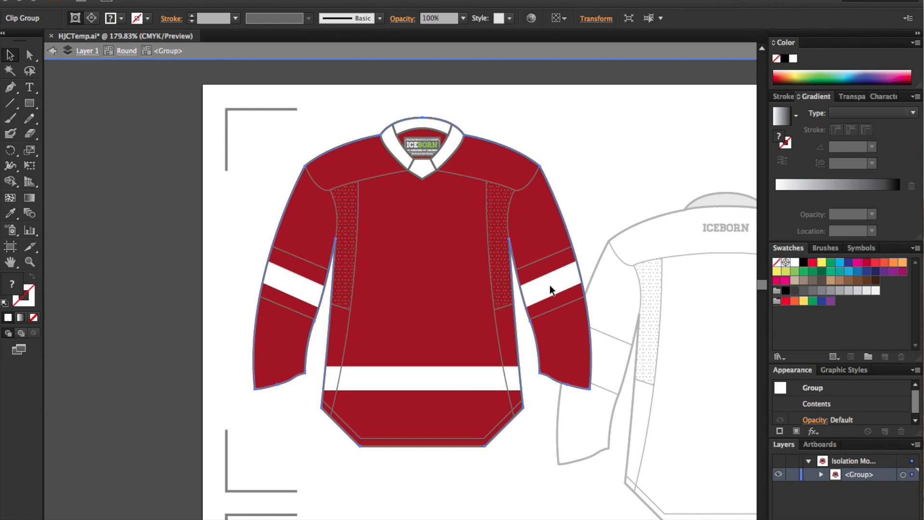
double_click(550, 285)
key("super+f")
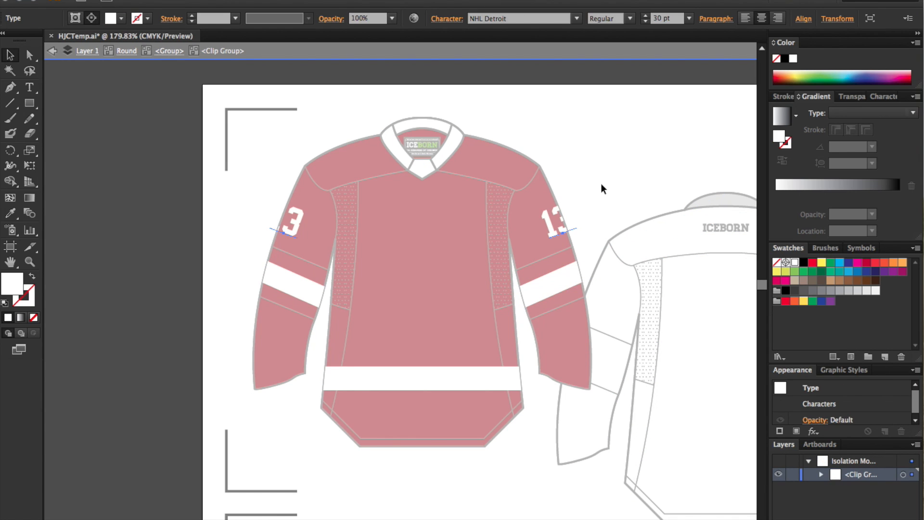
left_click(601, 184)
key("Escape")
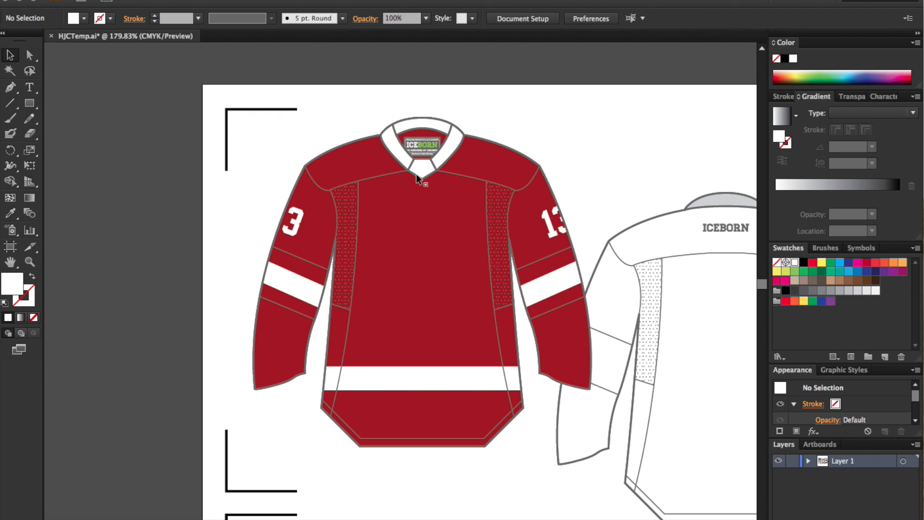
Copy the winged wheel logo onto the front jersey and nudge it until it is centered on the body
left_click(74, 519)
left_click(94, 519)
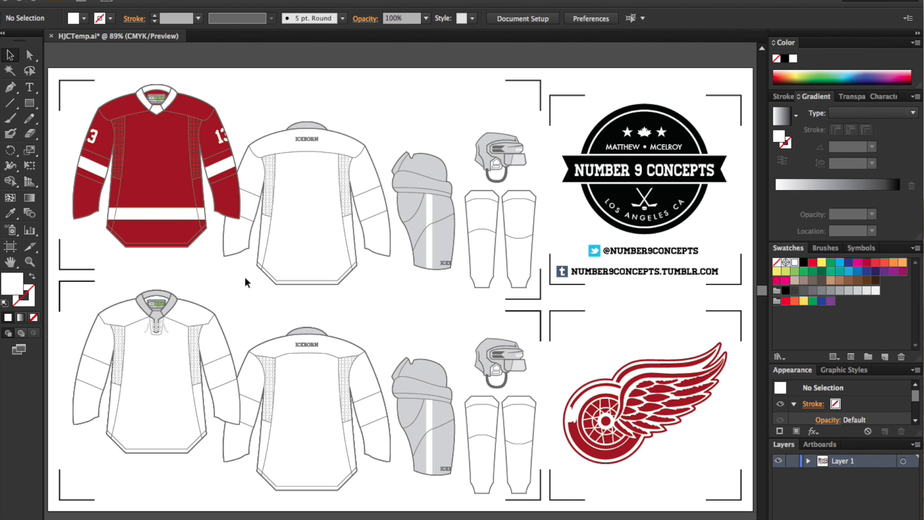
left_click(590, 394)
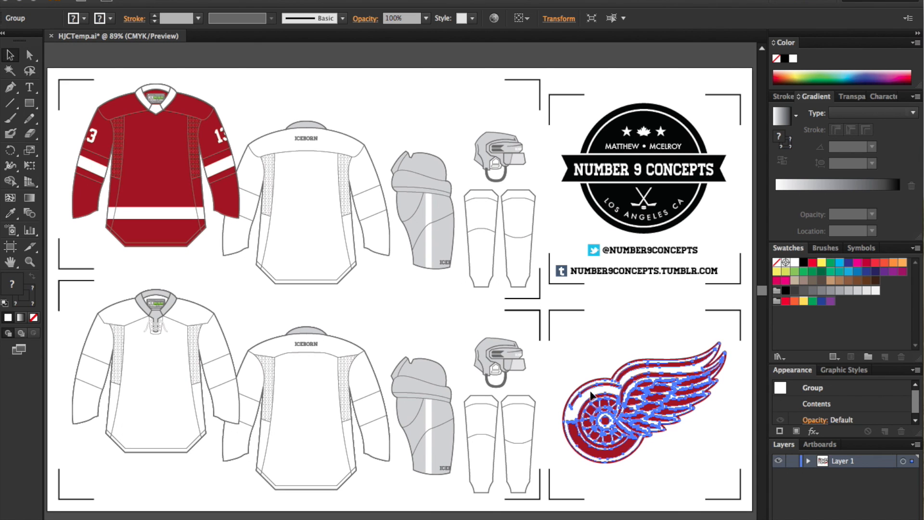
left_click_drag(591, 395, 136, 169)
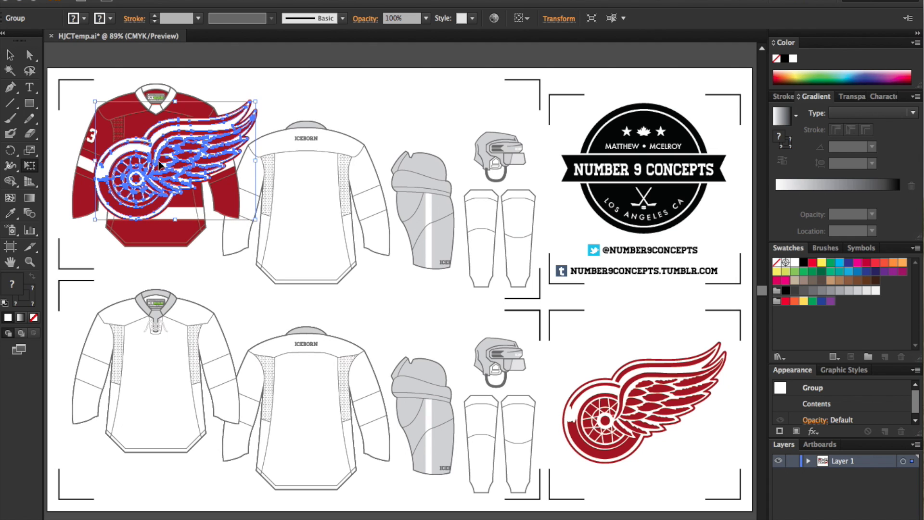
key("shift+Left")
key("shift+Left")
key("shift+Left")
key("shift+Left")
key("Right")
key("Right")
key("Right")
key("Right")
key("Right")
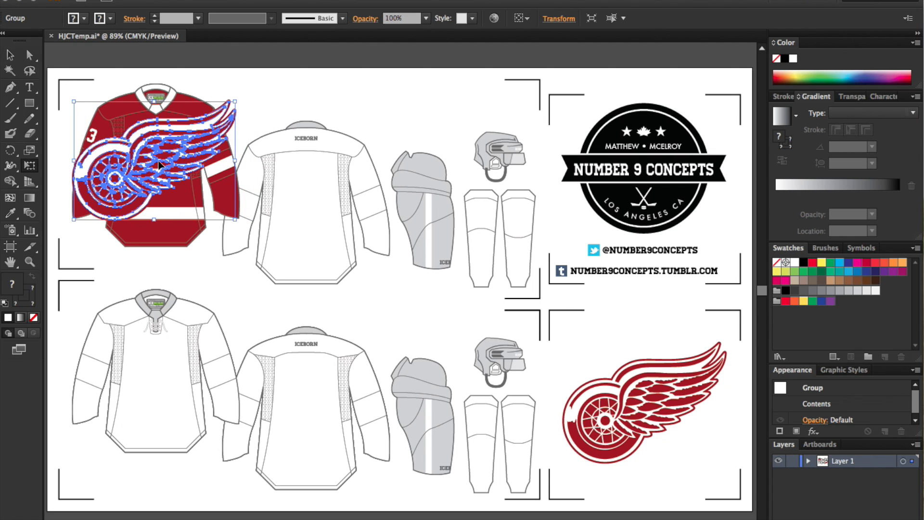
key("shift+Down")
key("shift+Down")
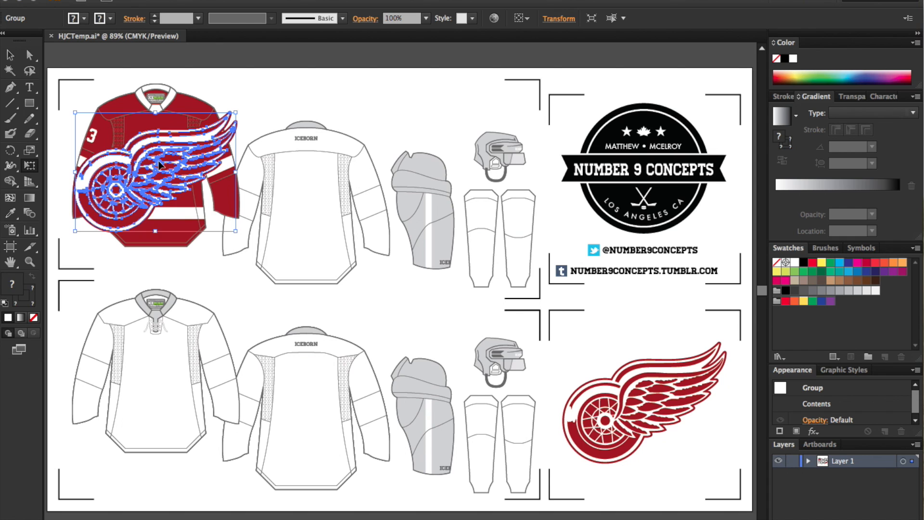
Scale the jersey's logo copy uniformly to 35% and raise it onto the chest
right_click(159, 166)
mouse_move(220, 260)
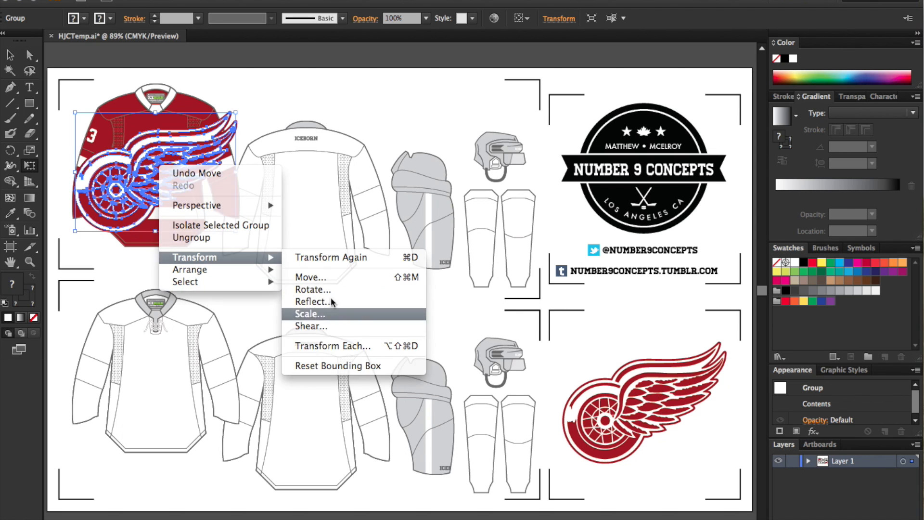
left_click(327, 314)
type("60")
key("Tab")
type("30")
key("Tab")
type("35")
key("Tab")
key("Return")
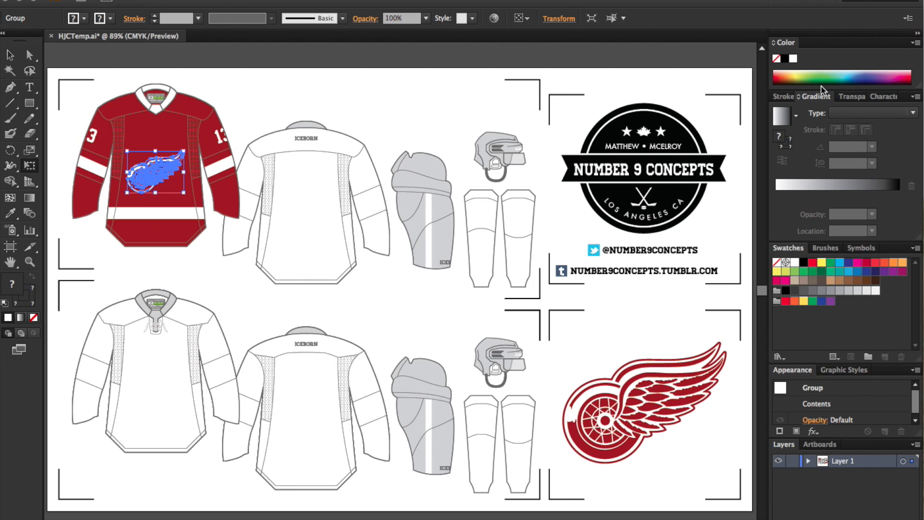
key("shift+Up")
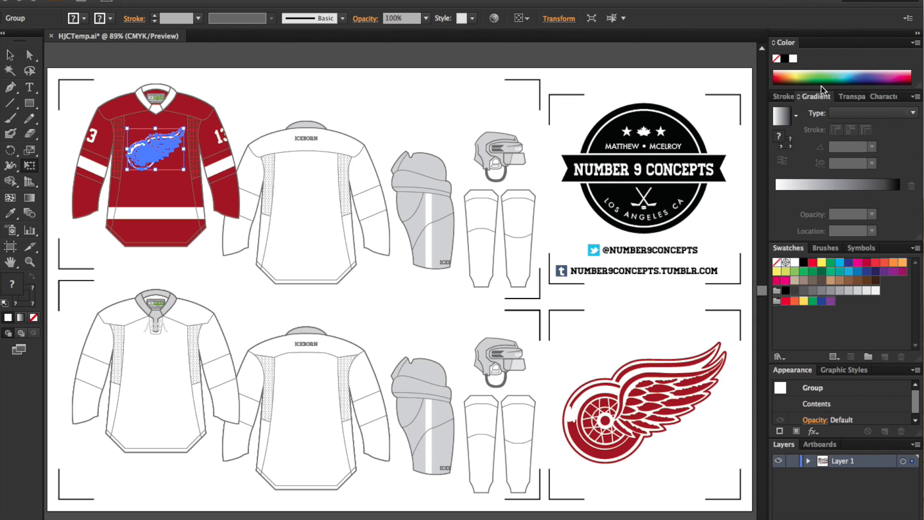
left_click(30, 55)
left_click(96, 75)
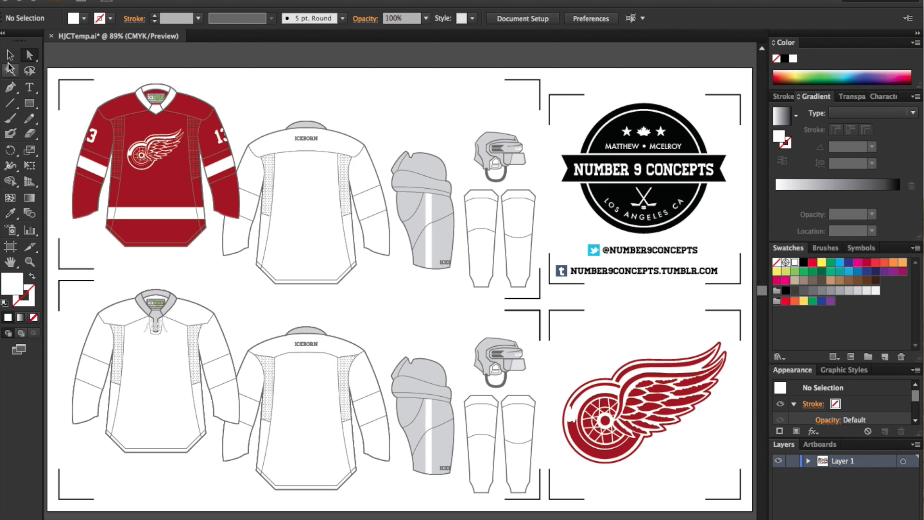
Fill the back jersey's shoulder yoke shape with the red sampled from the front jersey's shoulder
left_click(268, 155)
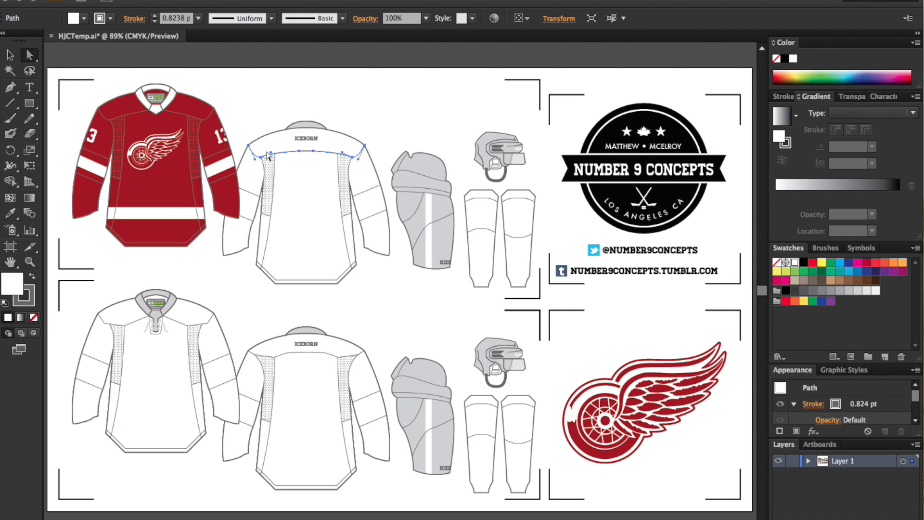
left_click(10, 213)
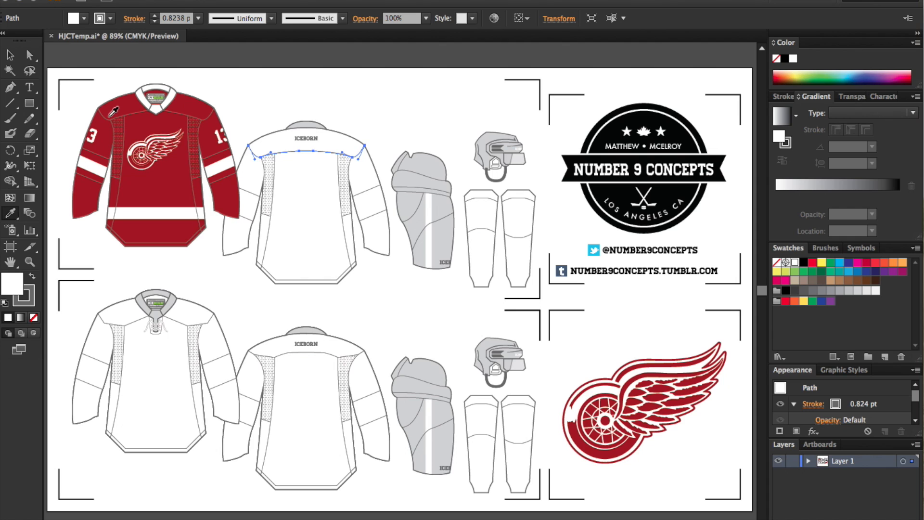
left_click(110, 116)
left_click(30, 55)
left_click(273, 113)
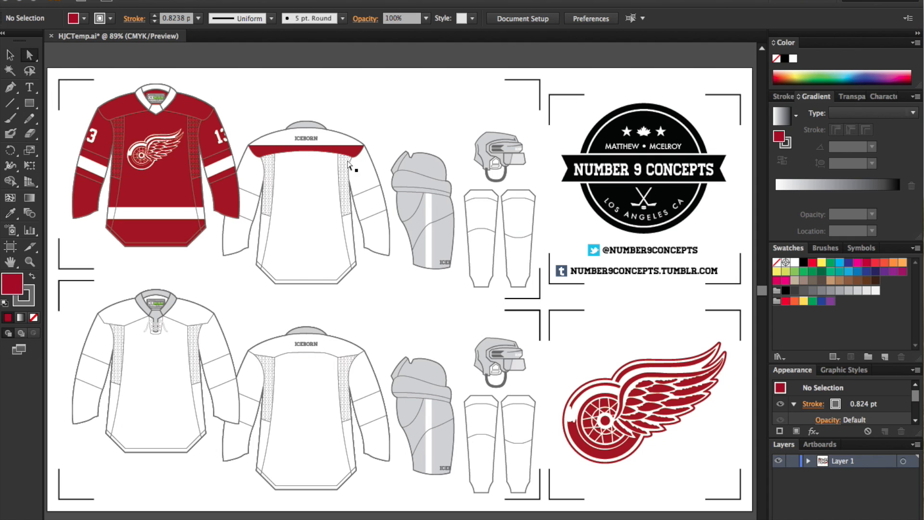
Fill the back jersey's body and sleeves with the red sampled from the front jersey, and deselect it
left_click(315, 179)
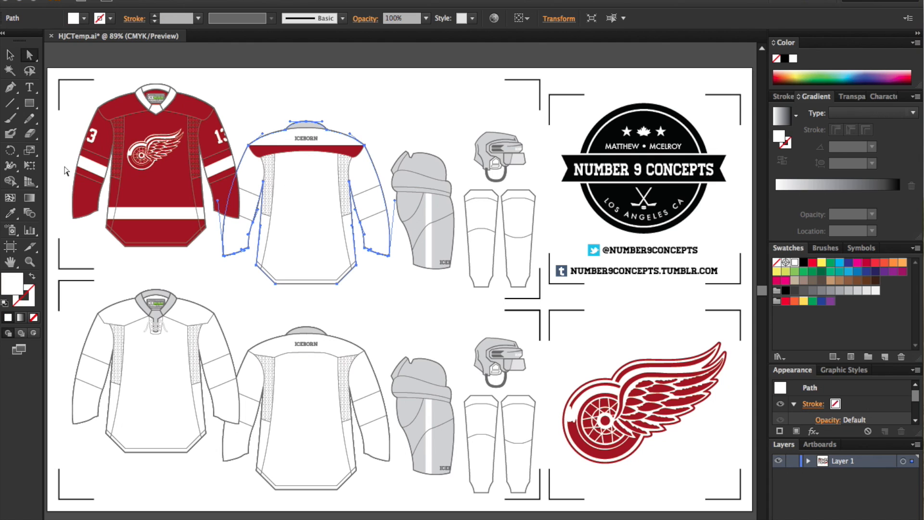
left_click(10, 214)
left_click(102, 205)
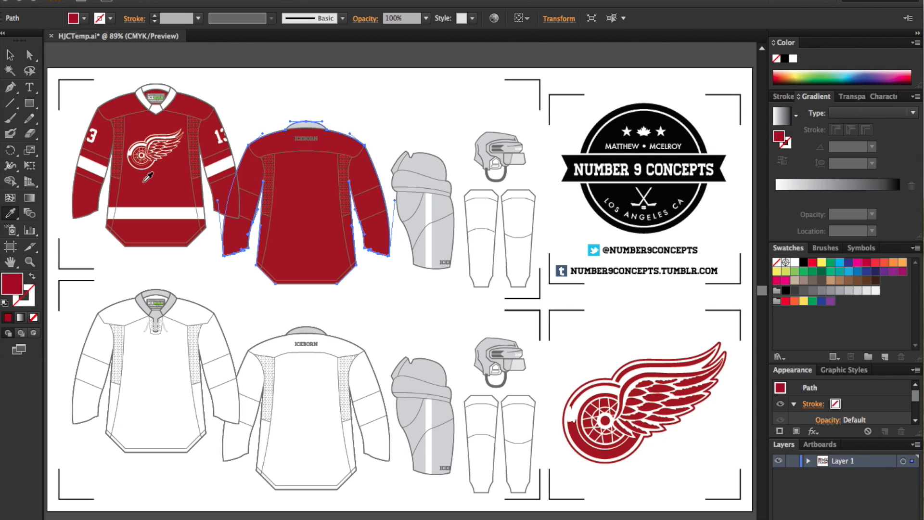
left_click(10, 55)
left_click(123, 76)
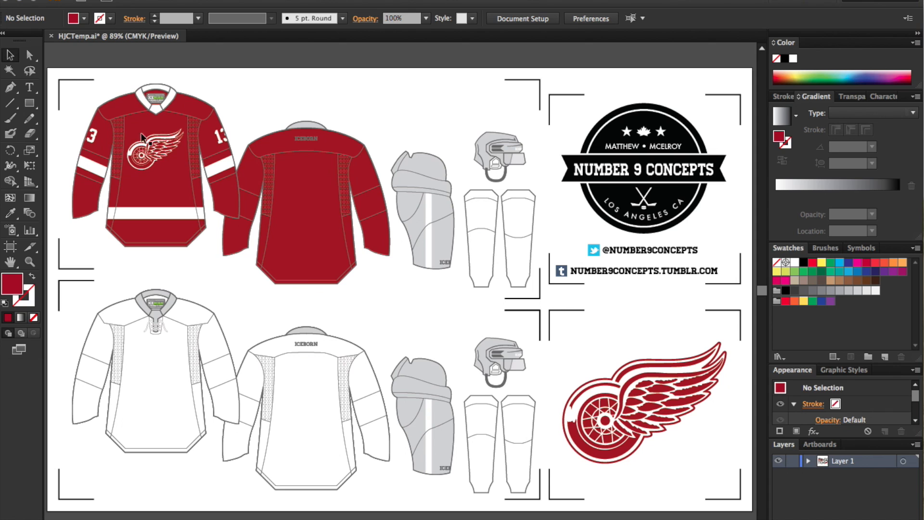
Isolate the inner group of the front jersey that holds its stripes and sleeve numbers
left_click(150, 161)
double_click(162, 215)
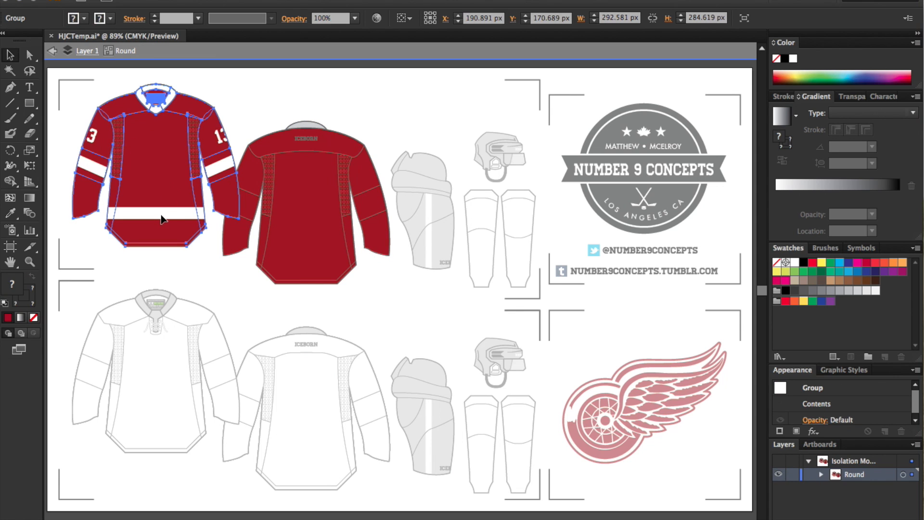
double_click(160, 219)
double_click(160, 219)
left_click(160, 219)
left_click(53, 52)
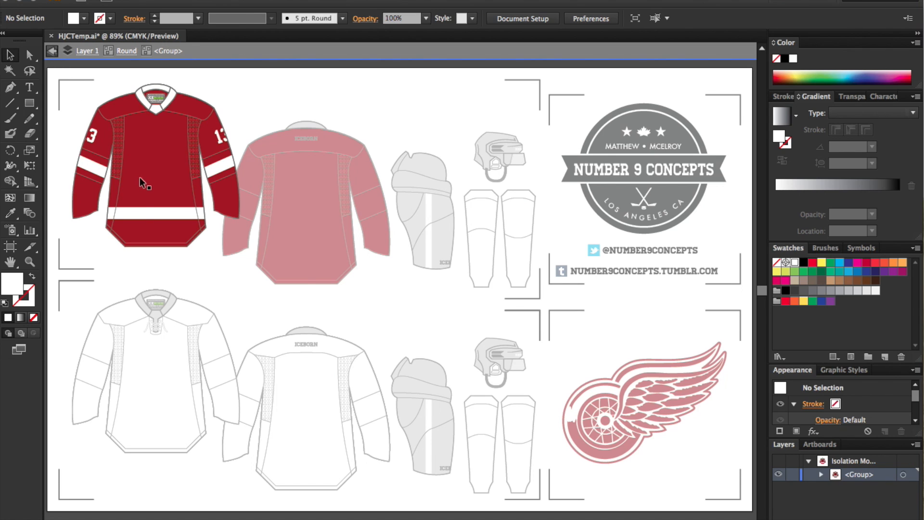
Copy the front jersey's clipped stripes and sleeve numbers, and isolate the back jersey's inner group
left_click(140, 215)
left_click_drag(140, 215, 202, 223)
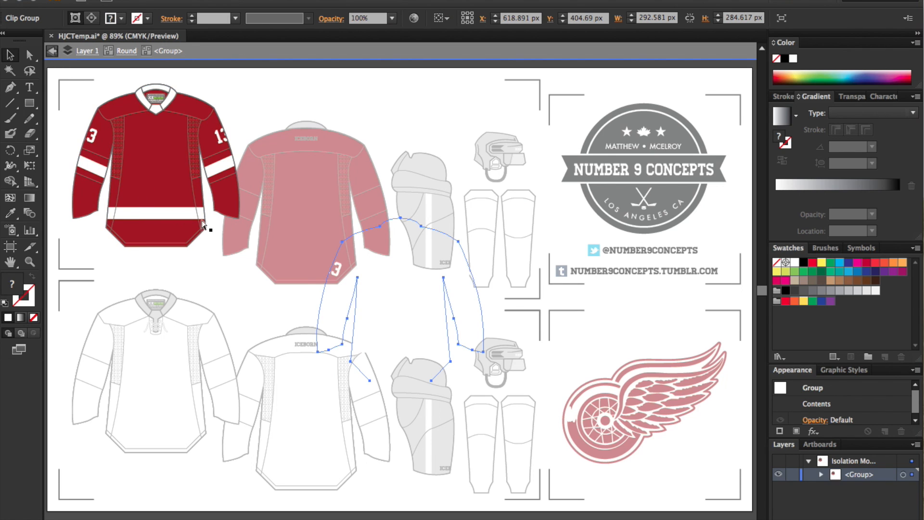
left_click_drag(332, 332, 304, 286)
left_click(320, 304)
double_click(313, 269)
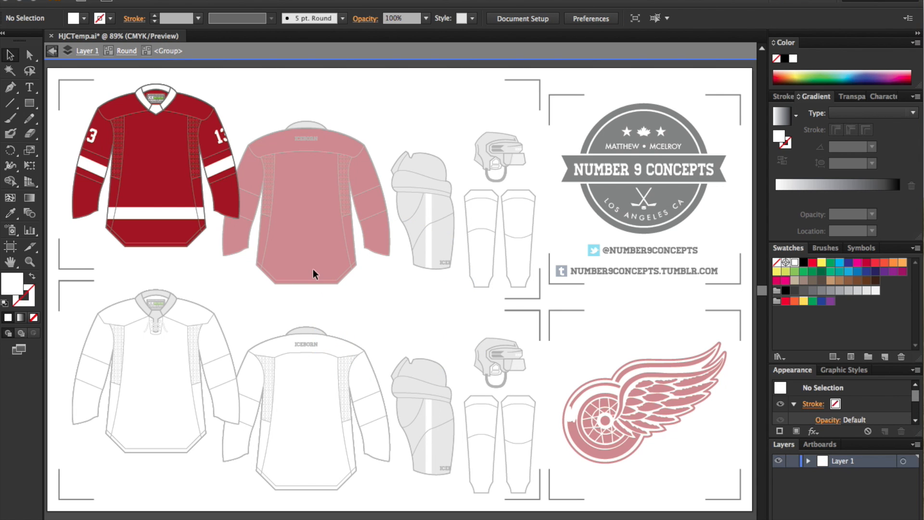
double_click(313, 250)
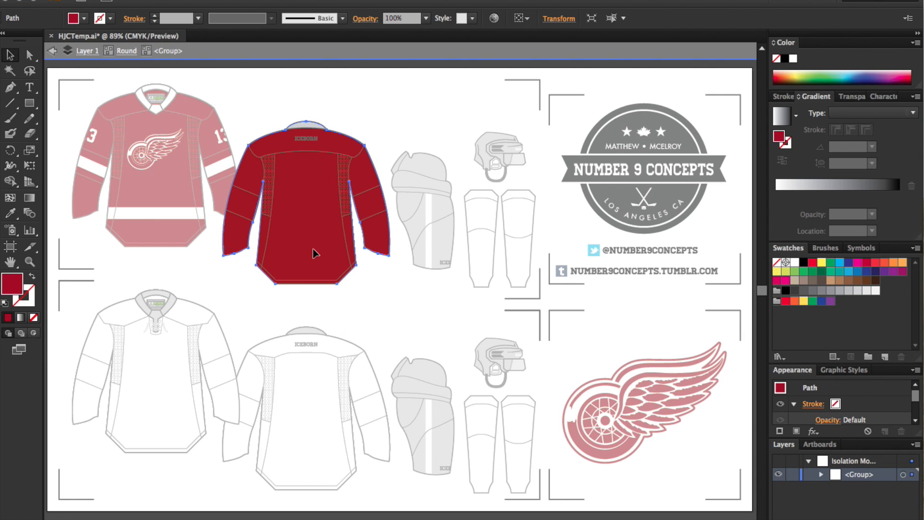
Place the copied stripes and sleeve numbers on the back jersey, aligned with its outline, and deselect them
left_click(174, 147)
left_click(30, 54)
left_click_drag(403, 261, 391, 256)
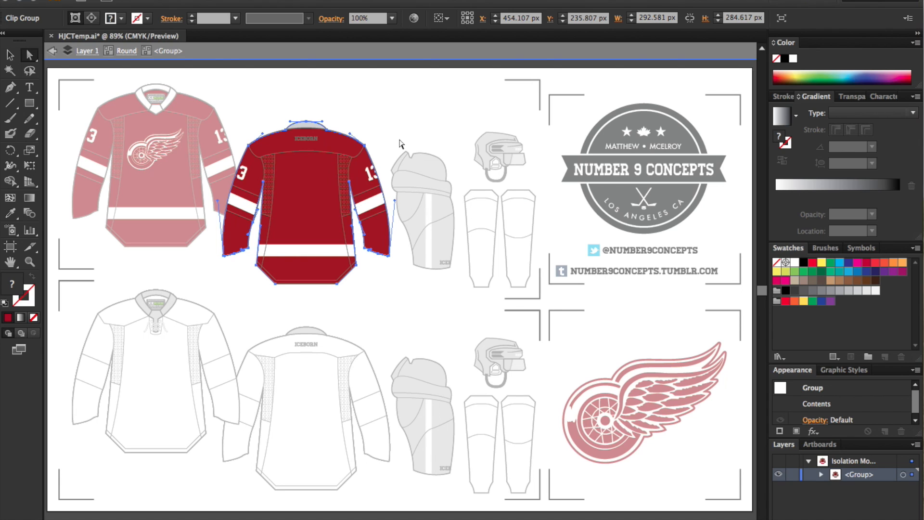
left_click(417, 208)
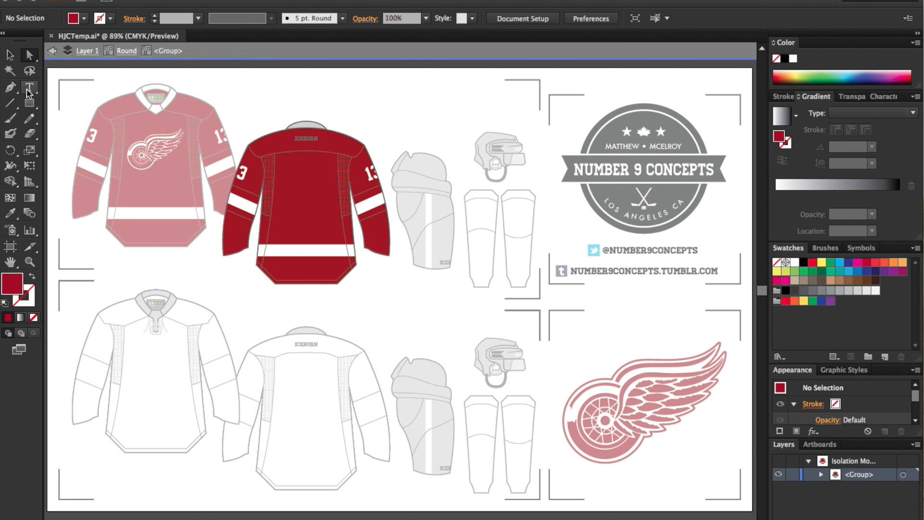
Duplicate a sleeve number 13 onto the middle of the back jersey and rotate the copy by 20°
left_click(245, 178)
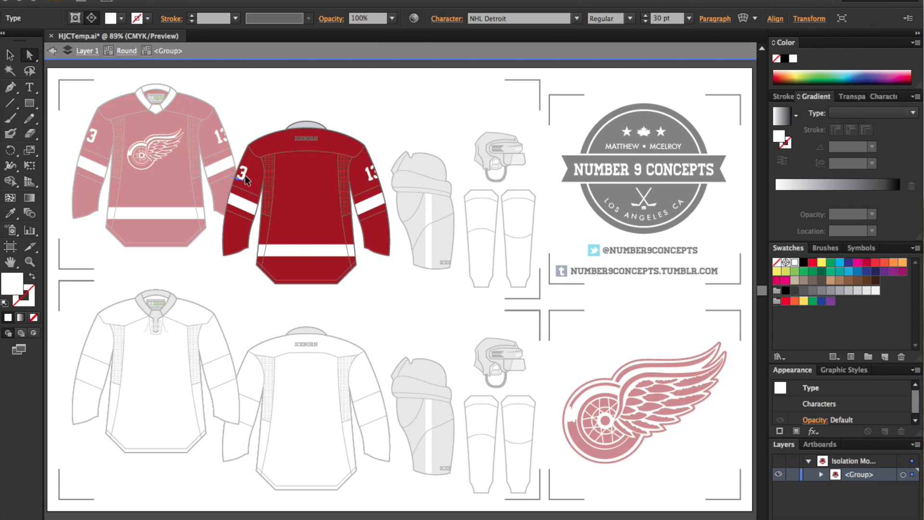
left_click_drag(244, 175, 315, 173)
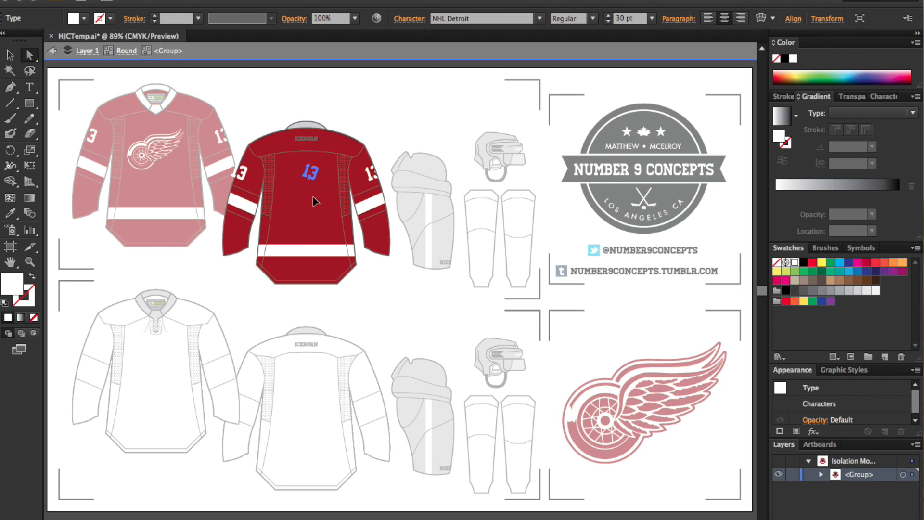
right_click(342, 190)
mouse_move(411, 310)
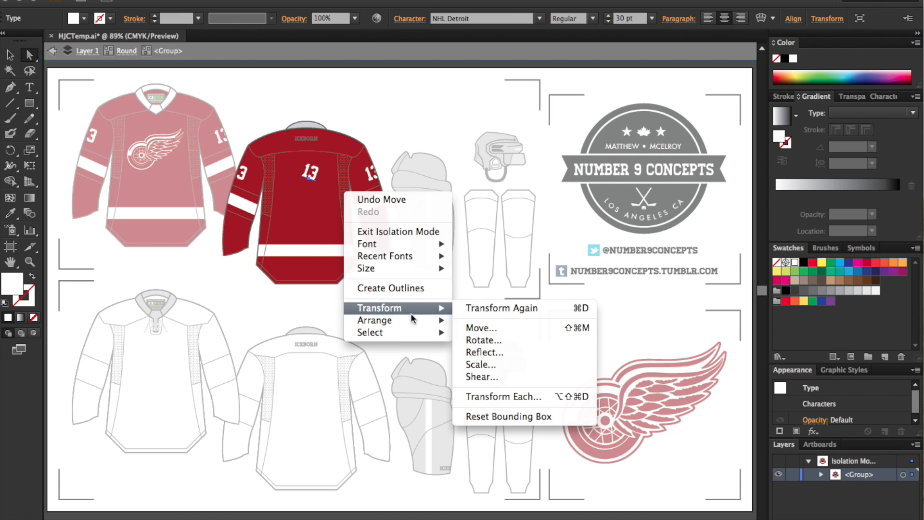
left_click(506, 342)
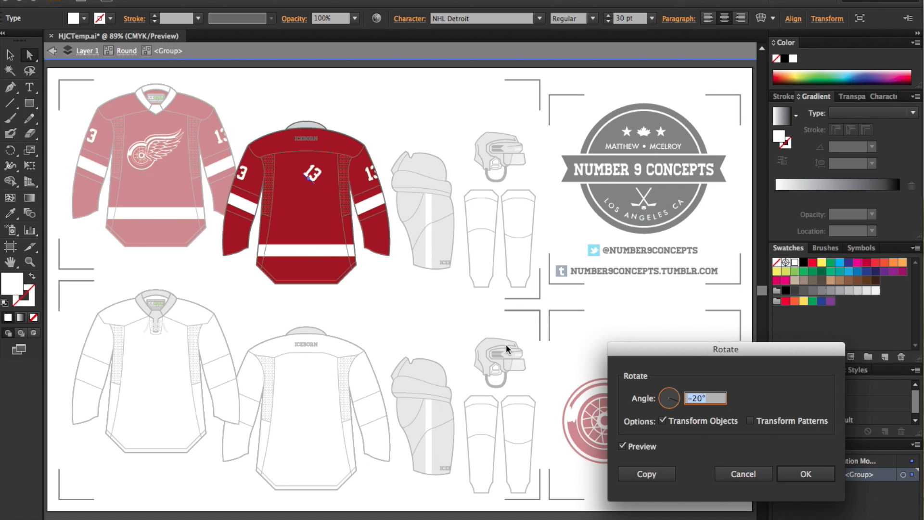
type("20")
key("Return")
Enlarge the number 13 on the back jersey to a font size of 100 pt and deselect it
left_click_drag(608, 15, 610, 14)
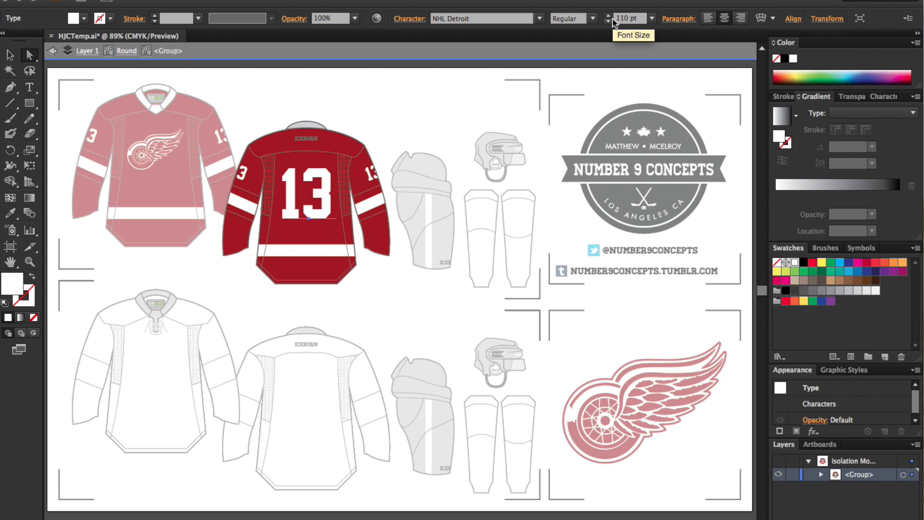
left_click(610, 20)
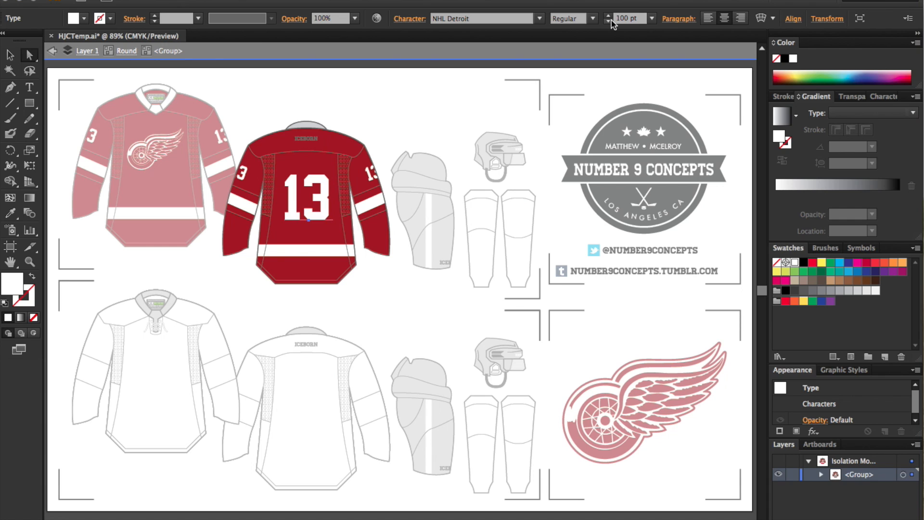
left_click(430, 112)
Add the text DATSYUK above the back number and set its font size to 30 pt
left_click(29, 87)
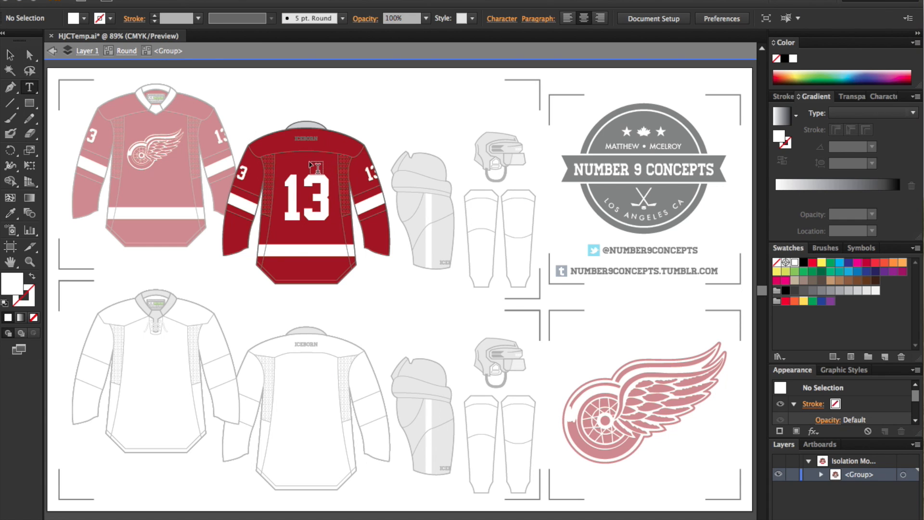
left_click(311, 163)
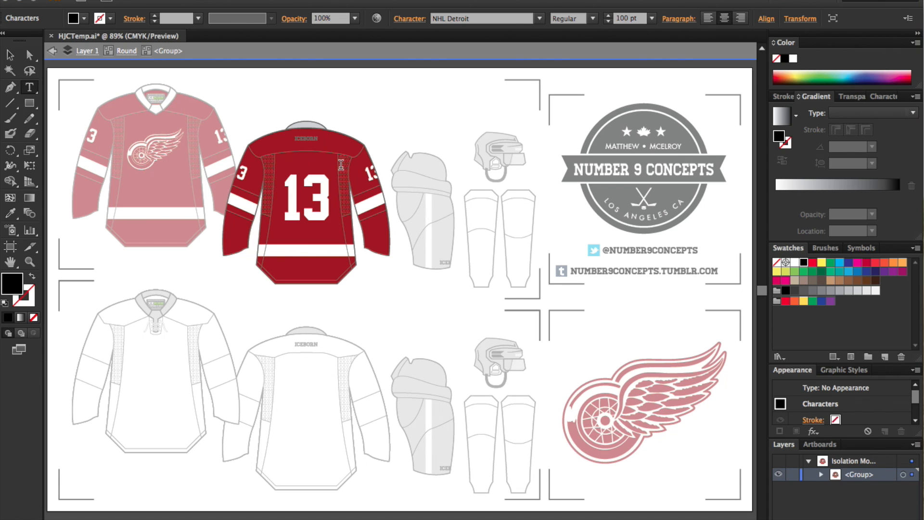
type("DATSYUK")
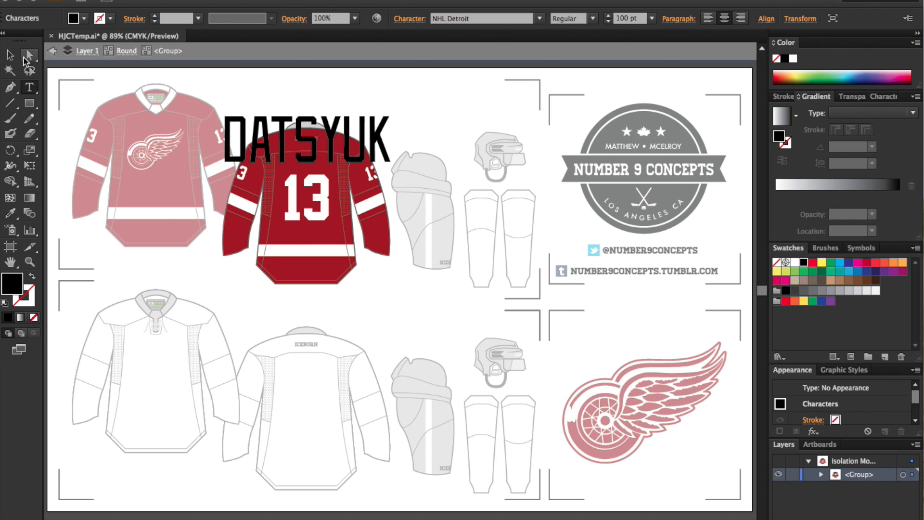
key("Escape")
double_click(626, 18)
type("30")
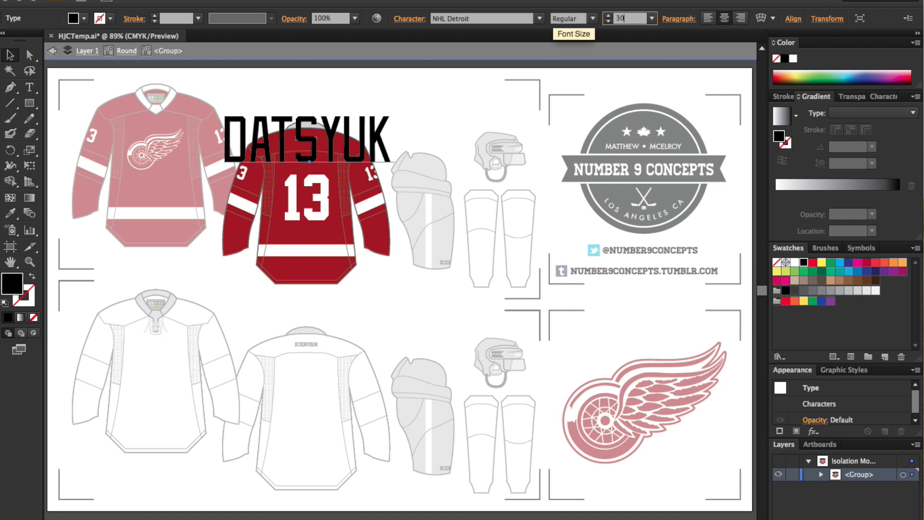
key("Return")
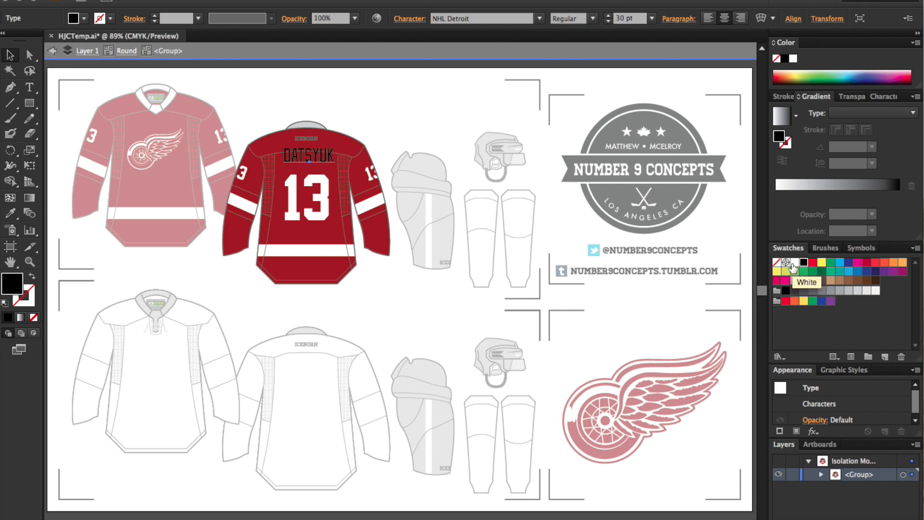
Fill the DATSYUK nameplate with white and nudge it down and left until it is centered over the number
left_click(795, 262)
key("Down")
key("Down")
key("Down")
key("Down")
key("Down")
key("Down")
key("Down")
key("Down")
key("Down")
key("Down")
key("Down")
key("Down")
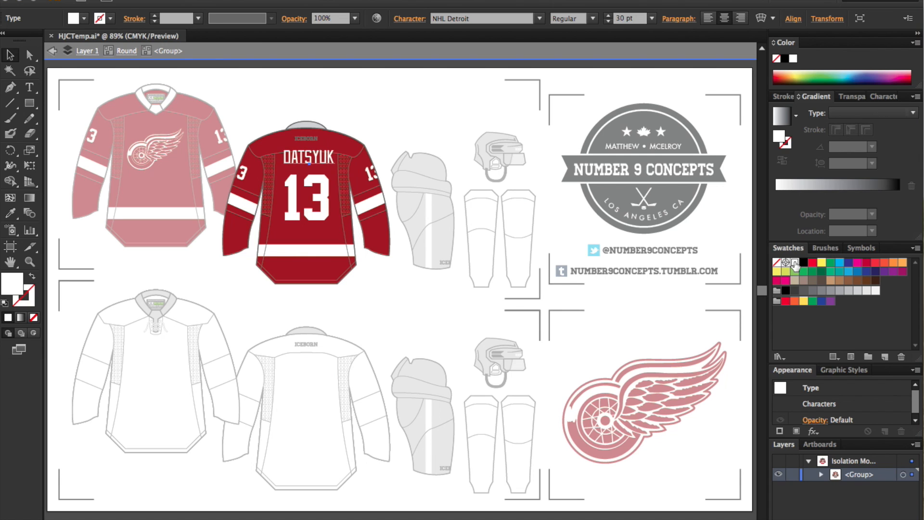
key("Left")
key("Left")
key("Left")
key("Left")
key("Left")
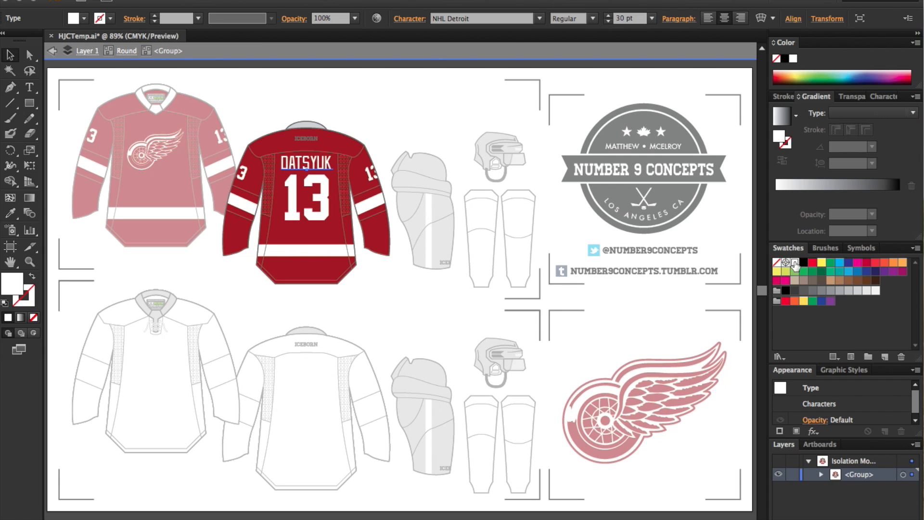
Apply an Arch warp with a 20% horizontal bend to the DATSYUK nameplate and deselect it
left_click(259, 4)
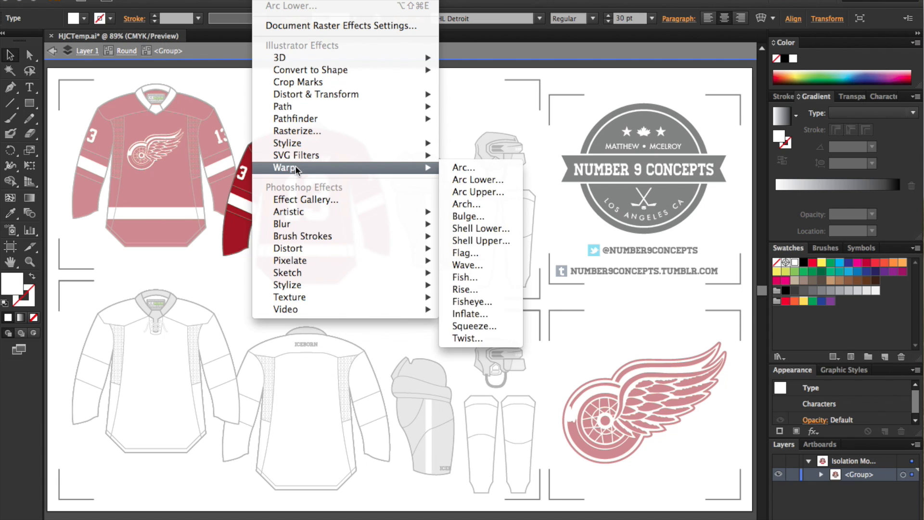
mouse_move(355, 167)
left_click(474, 203)
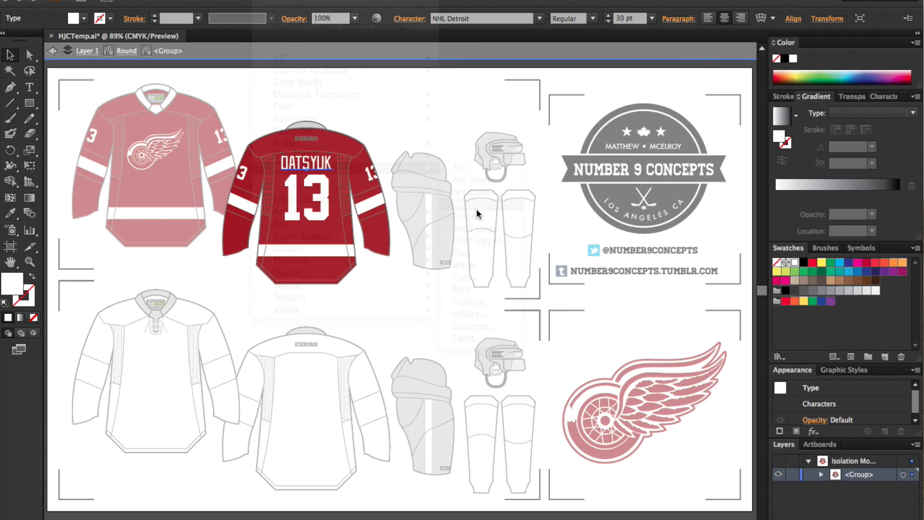
left_click(609, 217)
double_click(775, 122)
type("20")
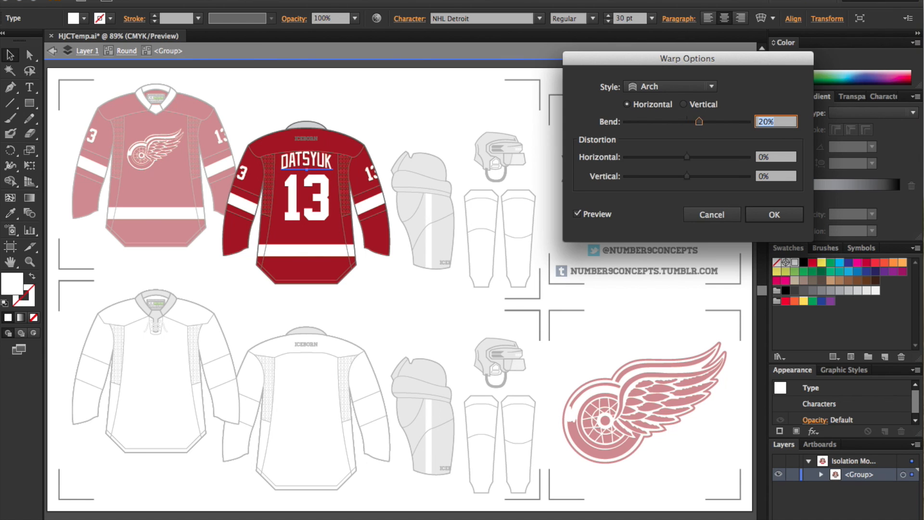
key("Return")
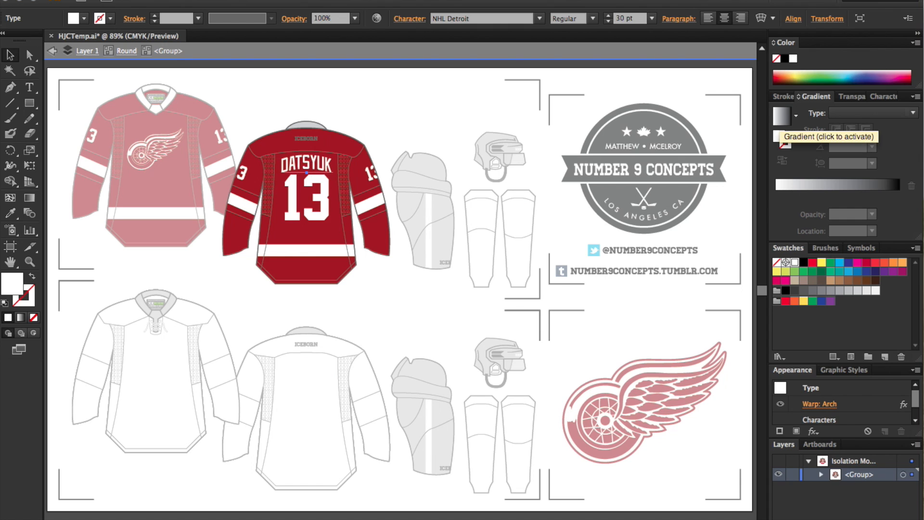
left_click(435, 122)
Recolor the ICEBORN wordmark on the back jersey with the white sampled from the front jersey's hem stripe
left_click(322, 207)
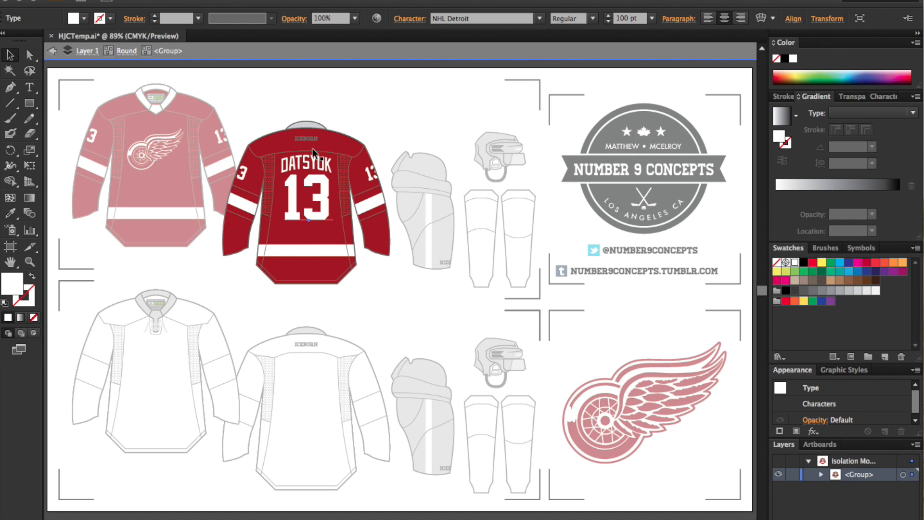
left_click(310, 140)
key("i")
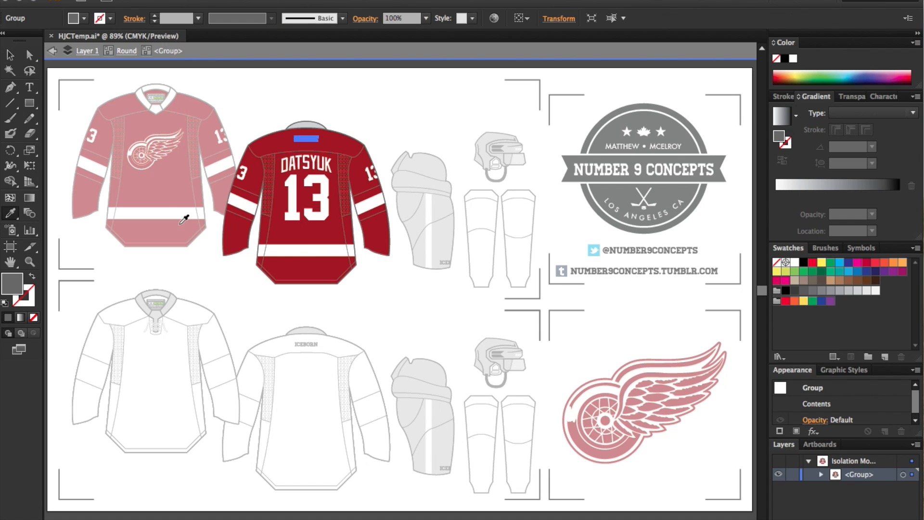
left_click(166, 210)
left_click(29, 54)
left_click(361, 107)
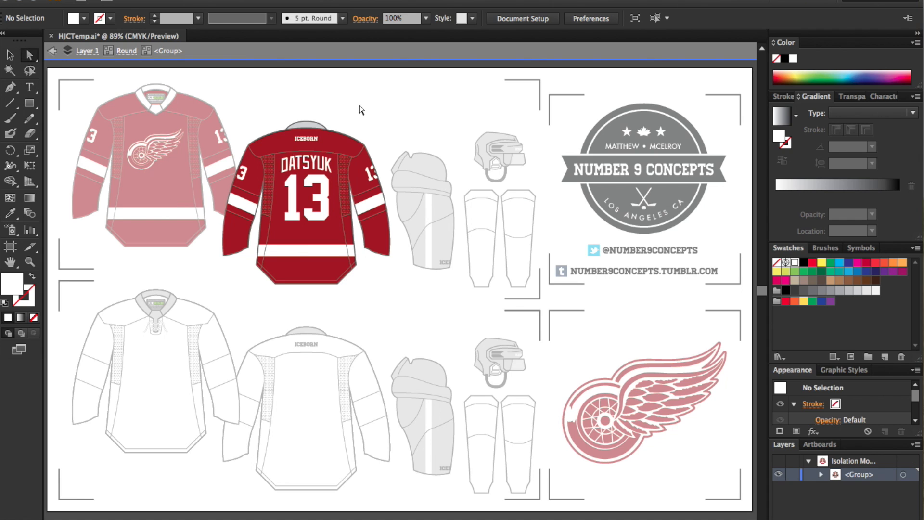
Fill the back jersey's collar with white sampled from the front jersey and exit the isolated group
left_click(304, 126)
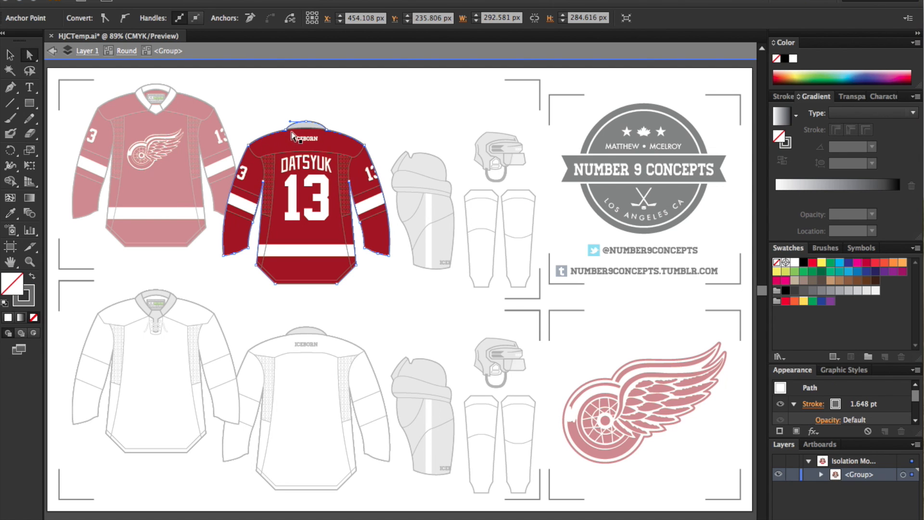
left_click(299, 124)
left_click(10, 213)
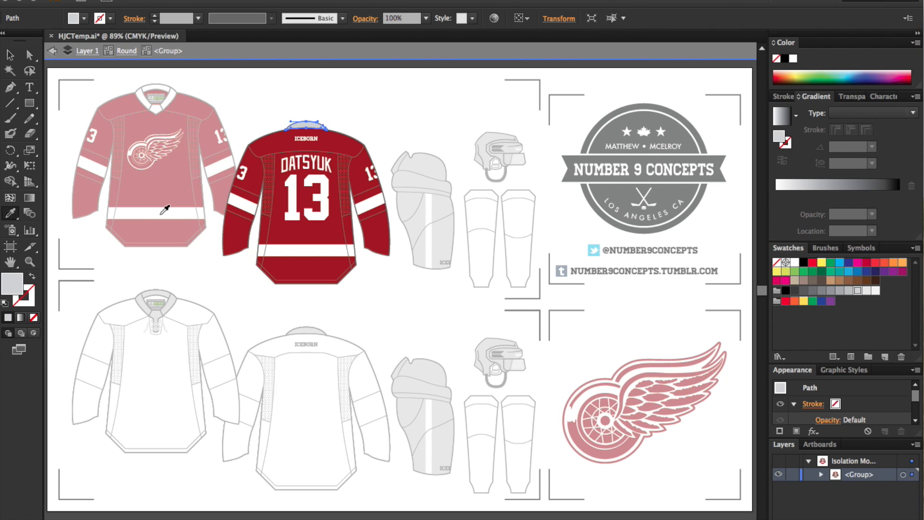
left_click(108, 157)
left_click(28, 55)
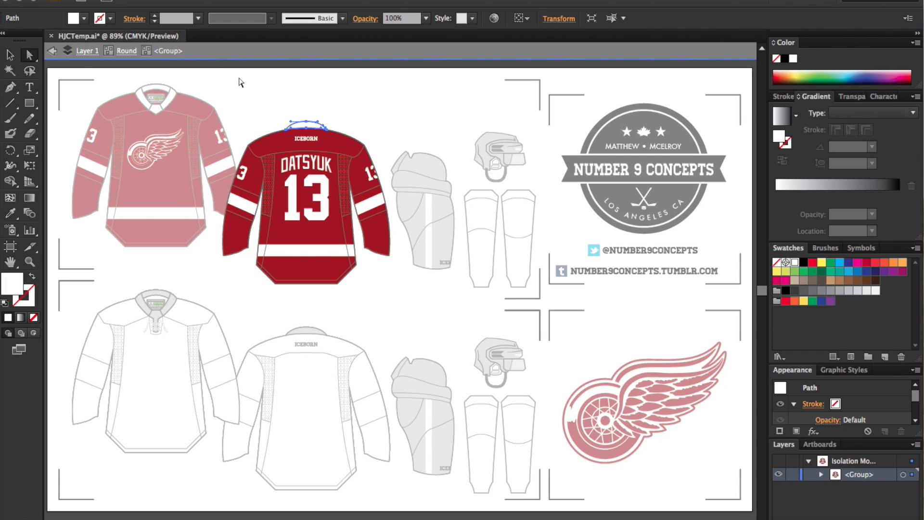
double_click(240, 83)
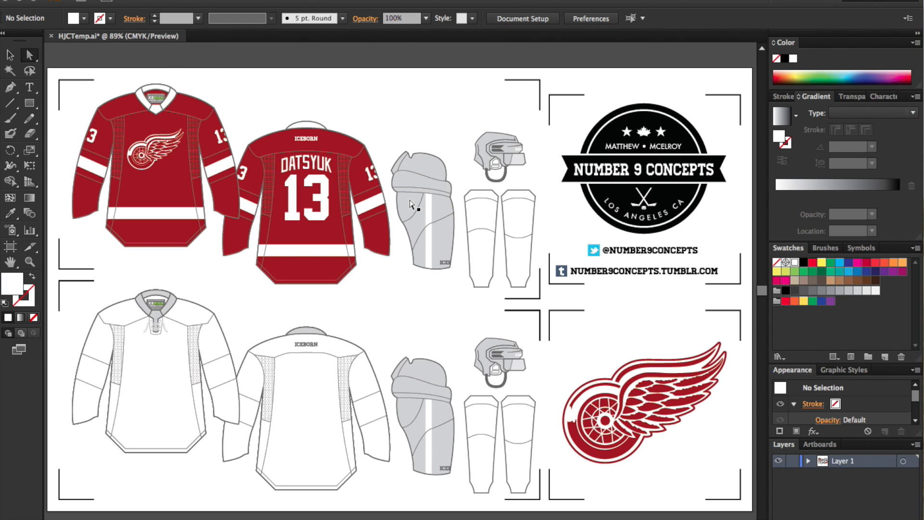
Fill the main body of the upper pants with the red sampled from the front jersey and deselect it
left_click(410, 202)
left_click(10, 212)
left_click(145, 198)
left_click(36, 57)
left_click(322, 102)
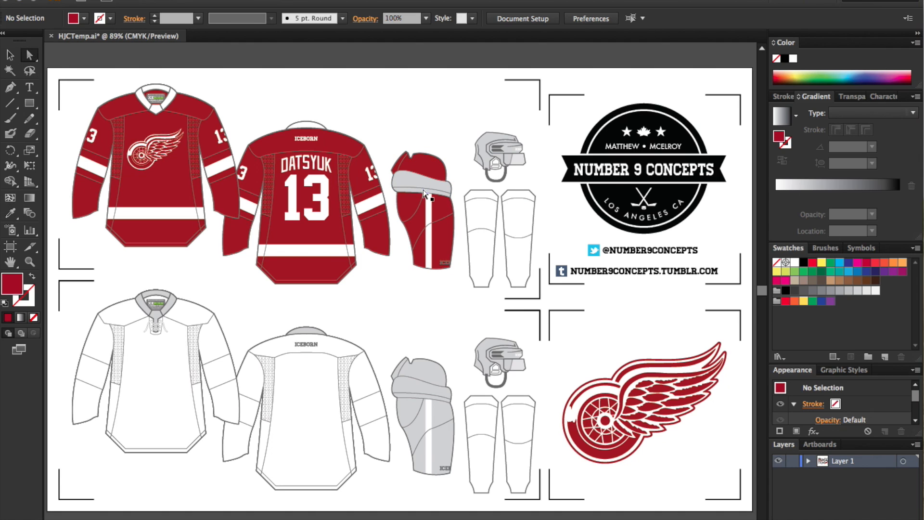
Fill the waist band of the upper pants with the red sampled from the front jersey and deselect it
left_click(417, 187)
left_click(10, 212)
left_click(178, 191)
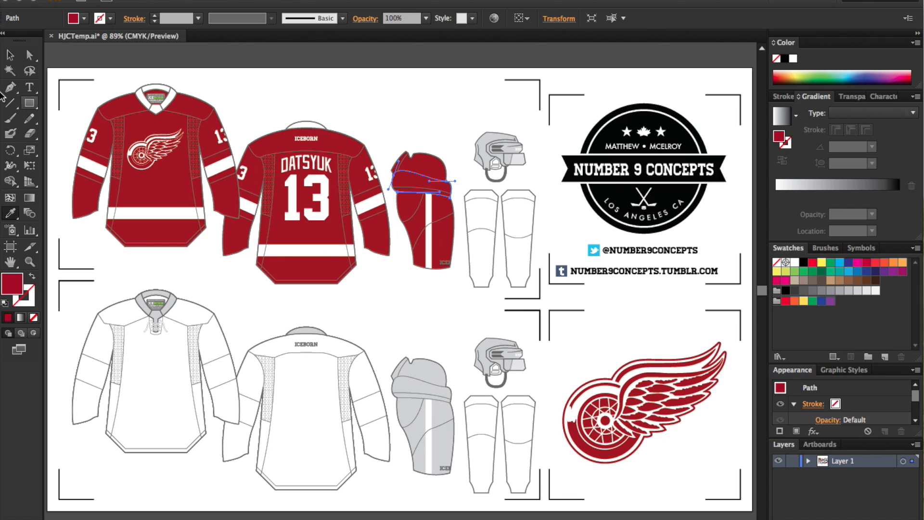
left_click(30, 54)
left_click(314, 91)
Widen the white stripe on the red pants by nudging the anchor points of its left edge outward
left_click(429, 219)
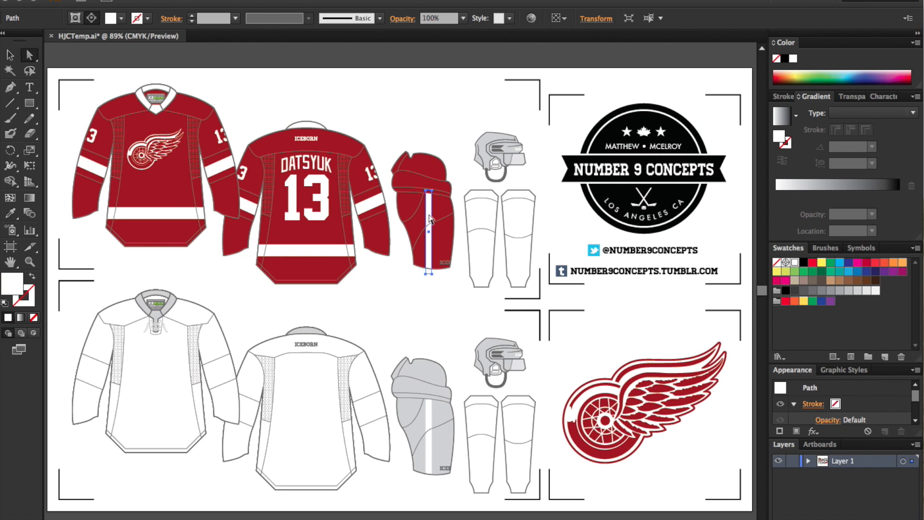
left_click(429, 192)
left_click(426, 275, "shift")
key("Left")
key("Left")
key("Left")
key("Left")
key("Left")
key("Left")
key("Left")
key("Left")
key("Left")
key("Left")
key("Left")
key("Left")
key("Left")
key("Left")
key("Left")
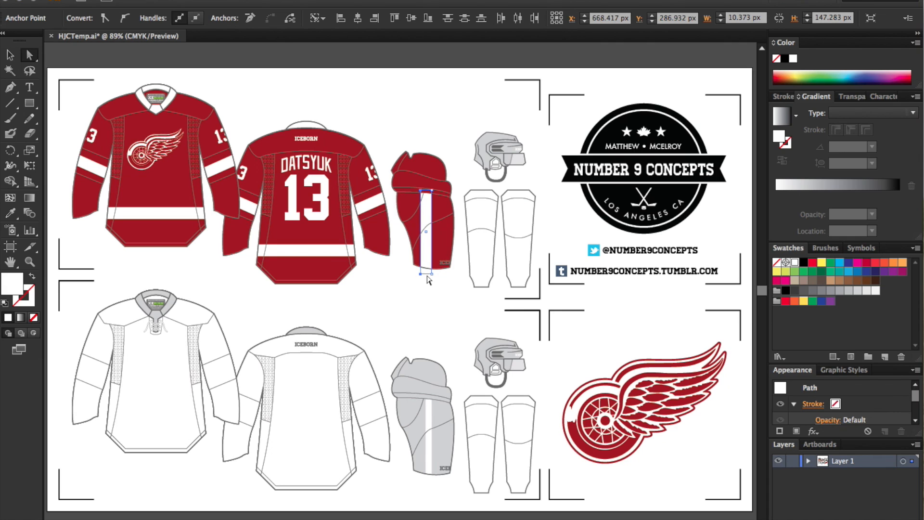
Fill the brand label at the hem of the red pants with white sampled from the front jersey's stripe and exit isolation
left_click(454, 331)
key("v")
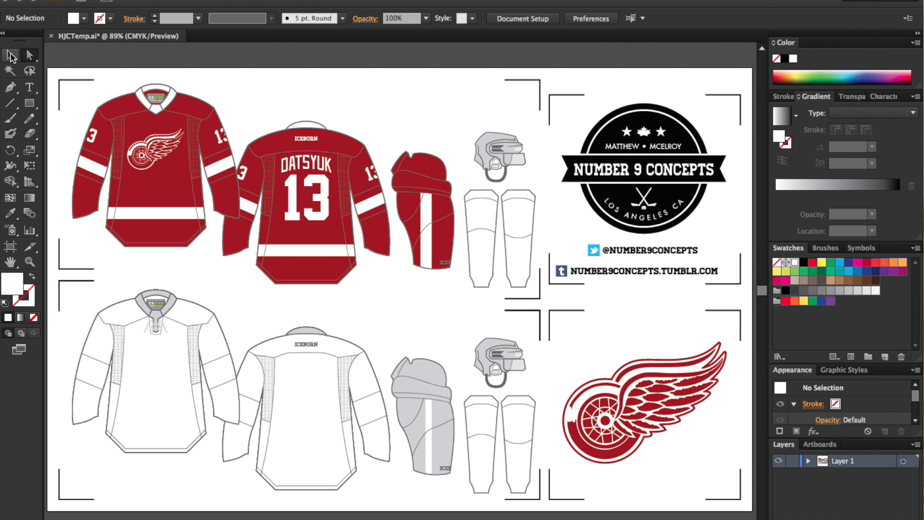
double_click(423, 209)
double_click(427, 212)
left_click(426, 212)
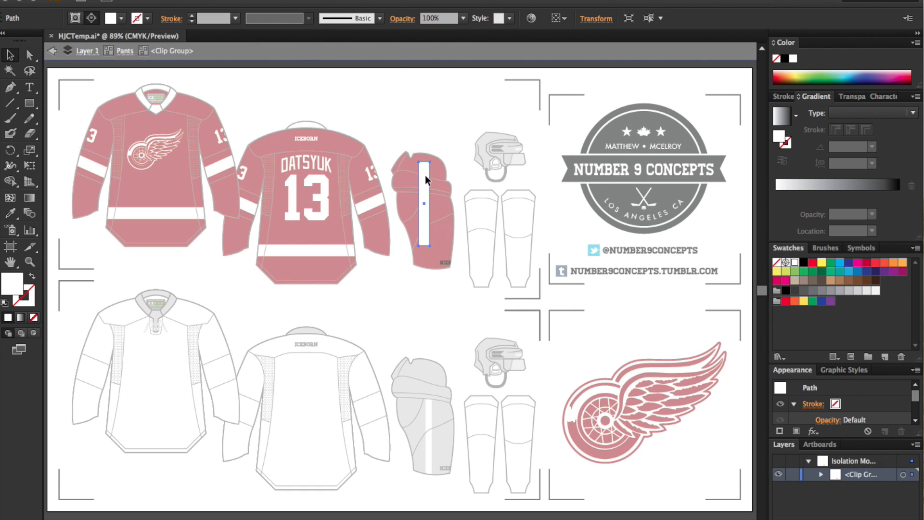
left_click(431, 99)
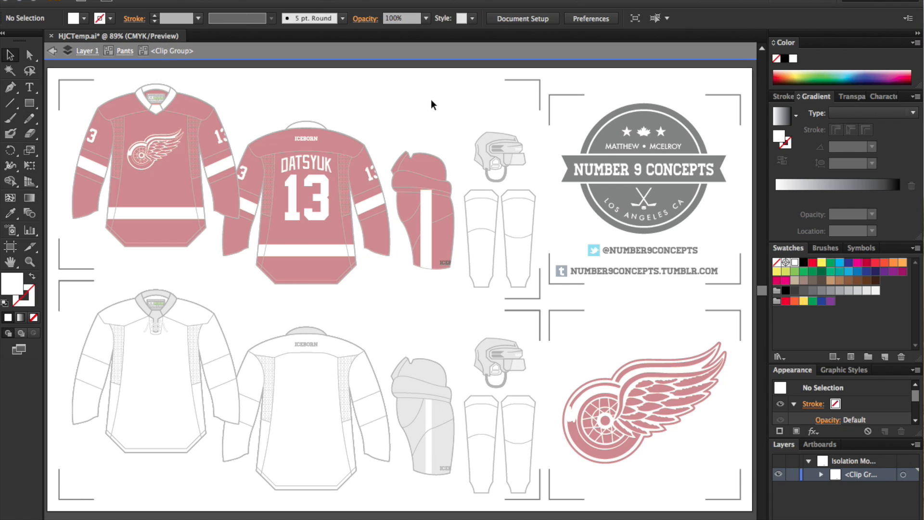
left_click(442, 260)
left_click(10, 213)
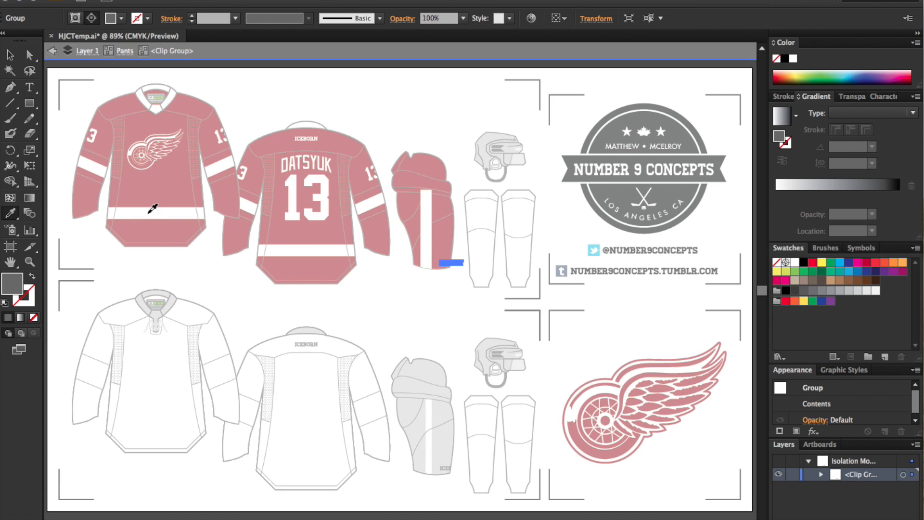
left_click(149, 212)
left_click(29, 55)
double_click(304, 96)
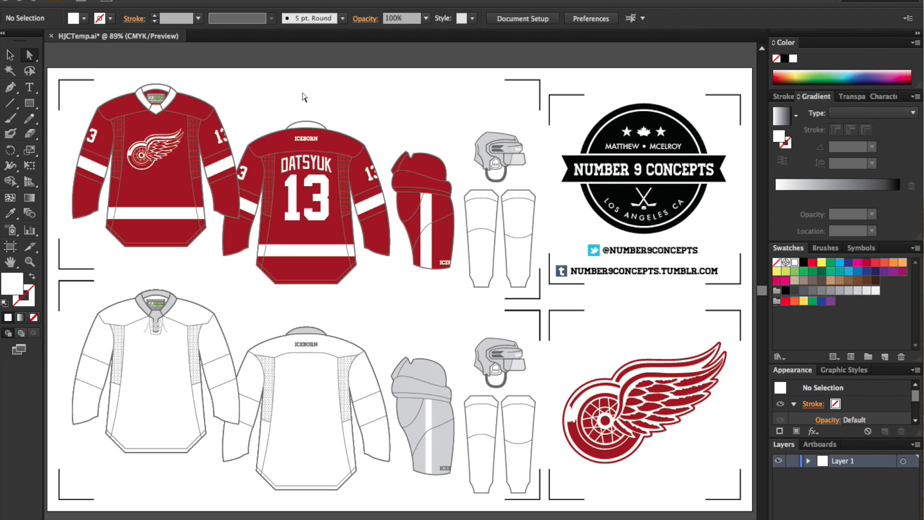
Fill the upper helmet's shell with the red sampled from the front jersey and deselect it
left_click(490, 136)
left_click(11, 212)
left_click(130, 182)
left_click(10, 54)
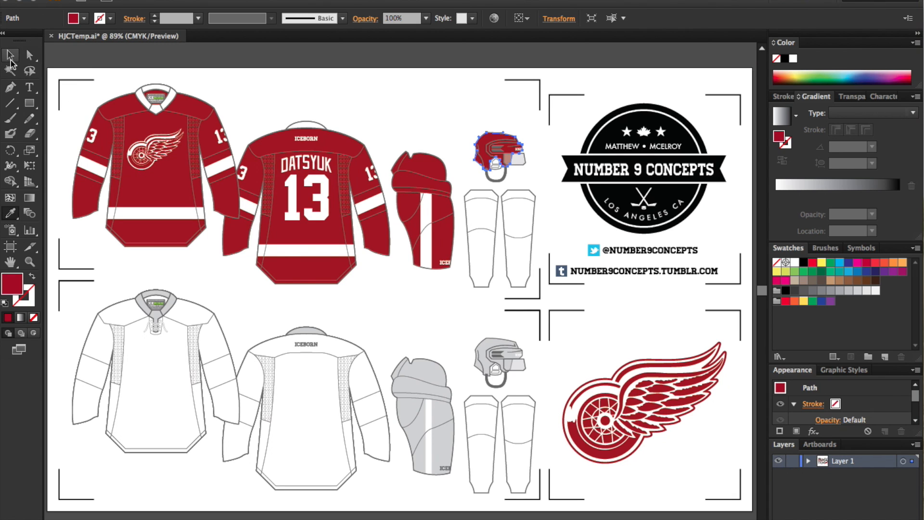
left_click(258, 110)
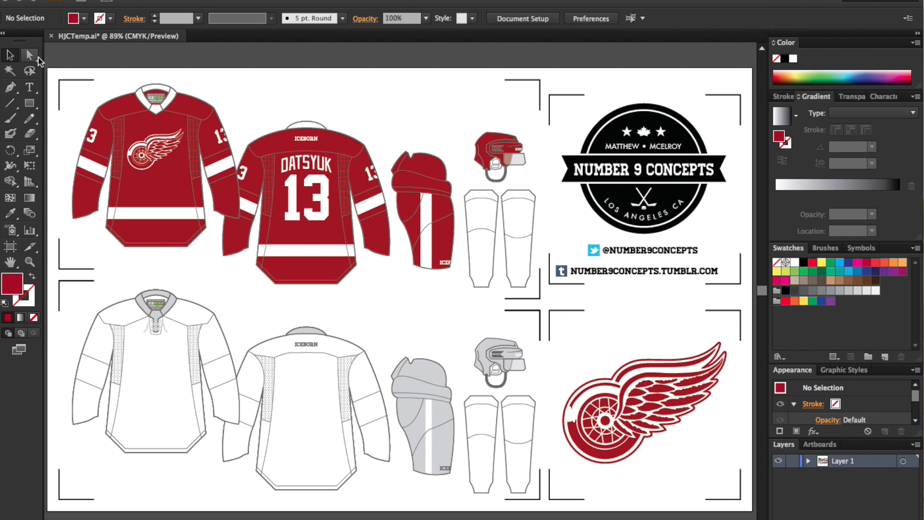
Fill both upper socks with the red sampled from the front jersey and combine them into one compound path
left_click(485, 252)
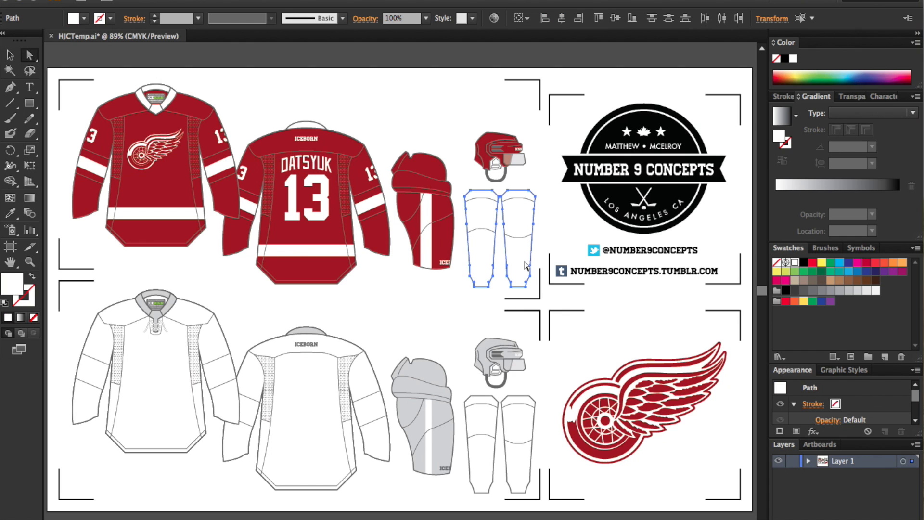
left_click(11, 212)
left_click(126, 202)
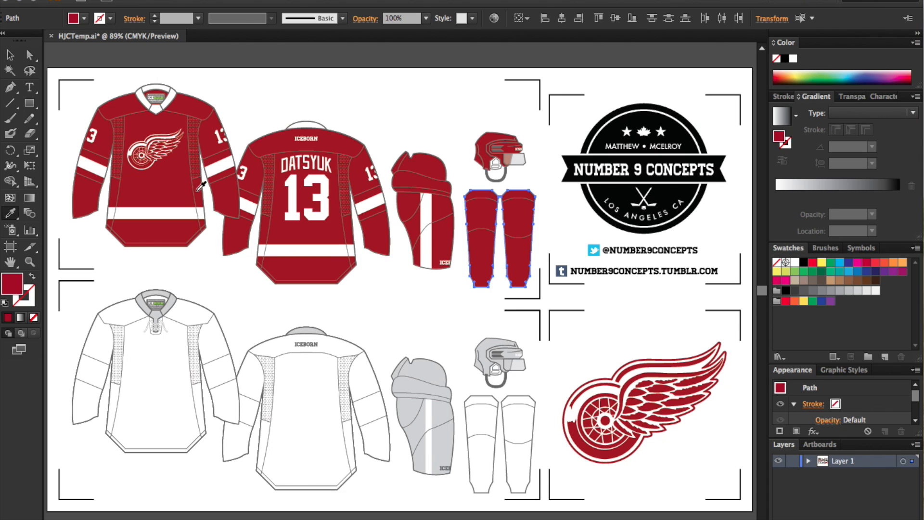
right_click(394, 223)
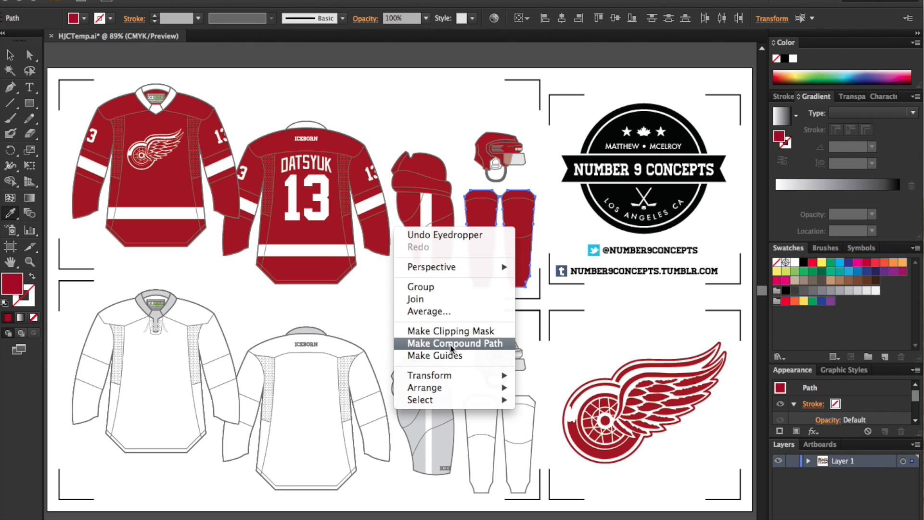
left_click(451, 343)
left_click(29, 54)
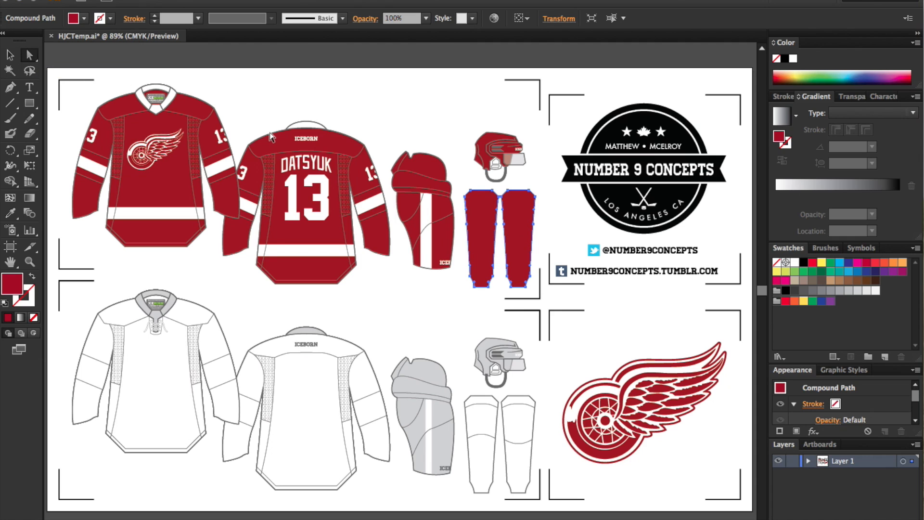
Draw a horizontal rectangle across the lower half of both red socks and fill it with sampled white
left_click(29, 103)
left_click_drag(465, 244, 534, 260)
left_click(10, 213)
left_click(249, 95)
key("v")
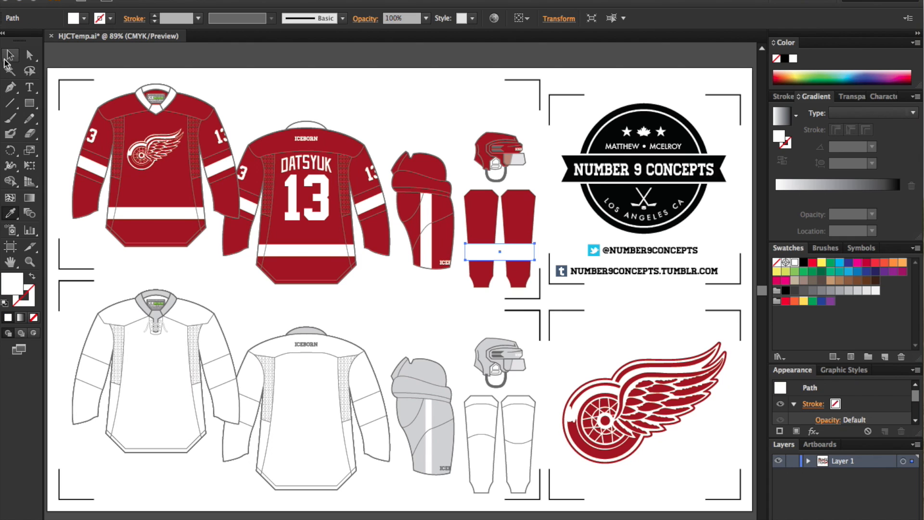
Bring the red socks' compound path to the front and use it as a clipping mask with the white rectangle
left_click(491, 229)
key("super+shift+]")
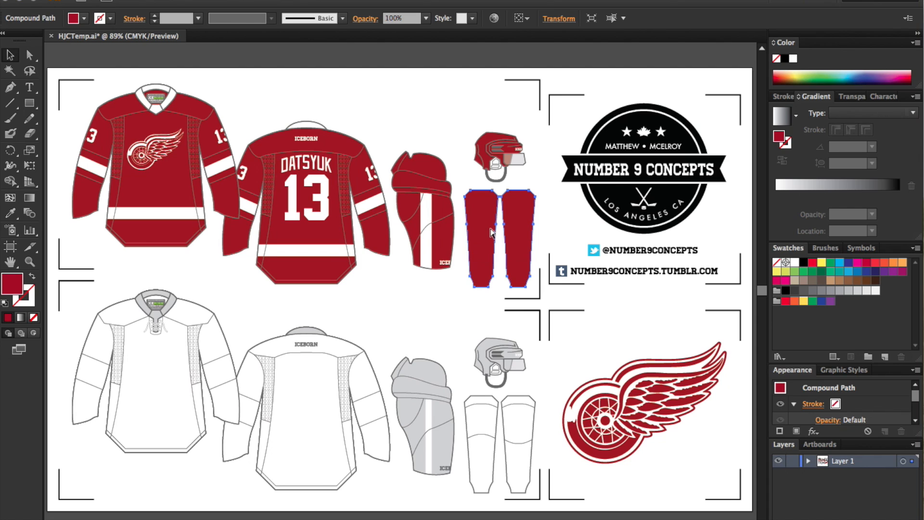
left_click(501, 256, "shift")
right_click(503, 258)
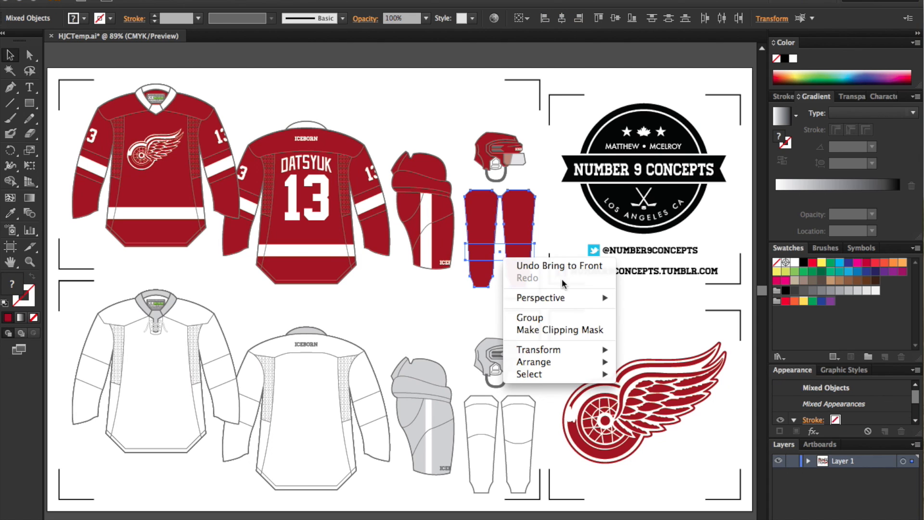
left_click(564, 331)
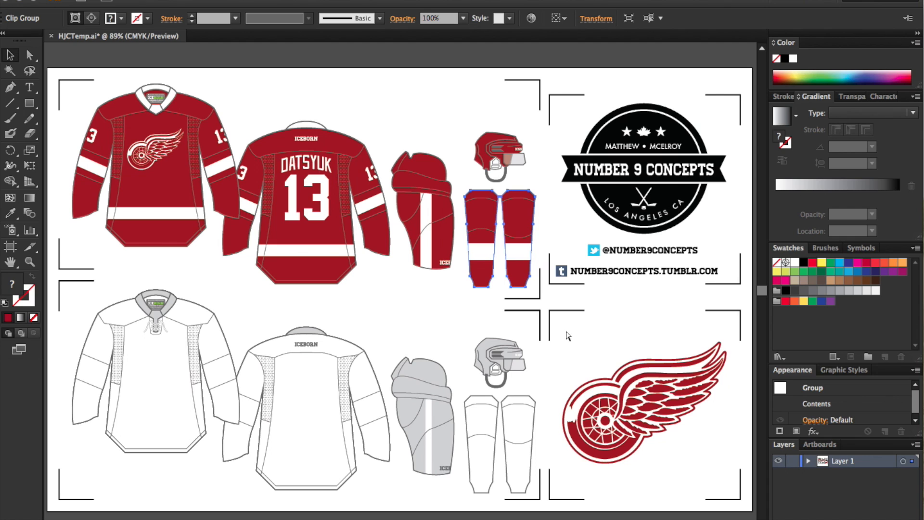
Cut the clipped socks, paste them in front inside the isolated socks group, and exit isolation
key("super+x")
double_click(527, 270)
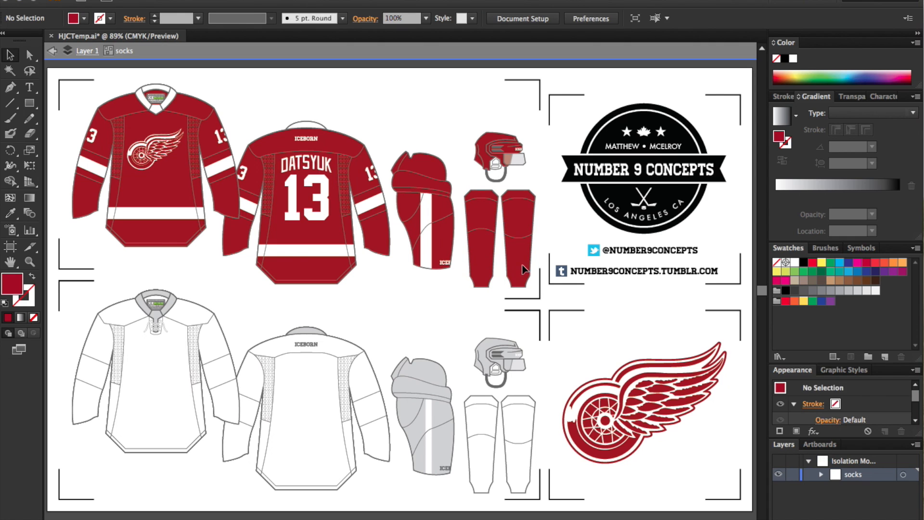
key("super+f")
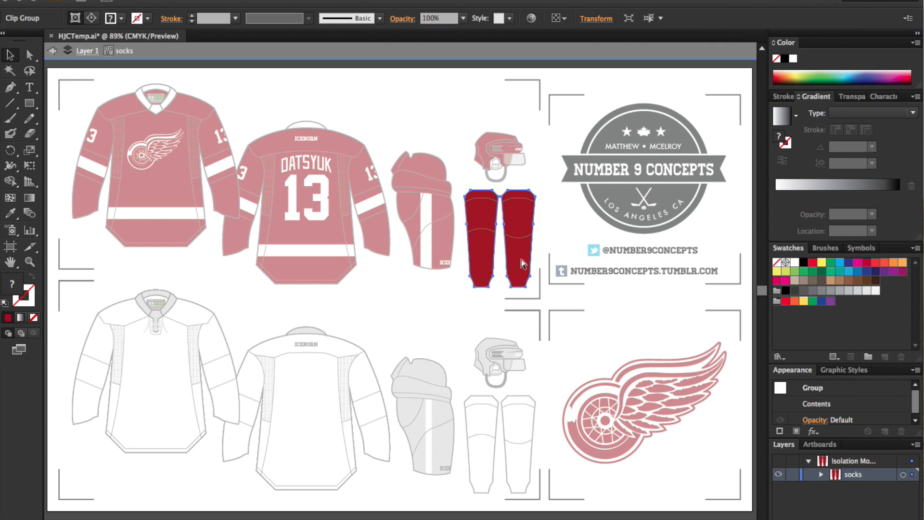
double_click(553, 220)
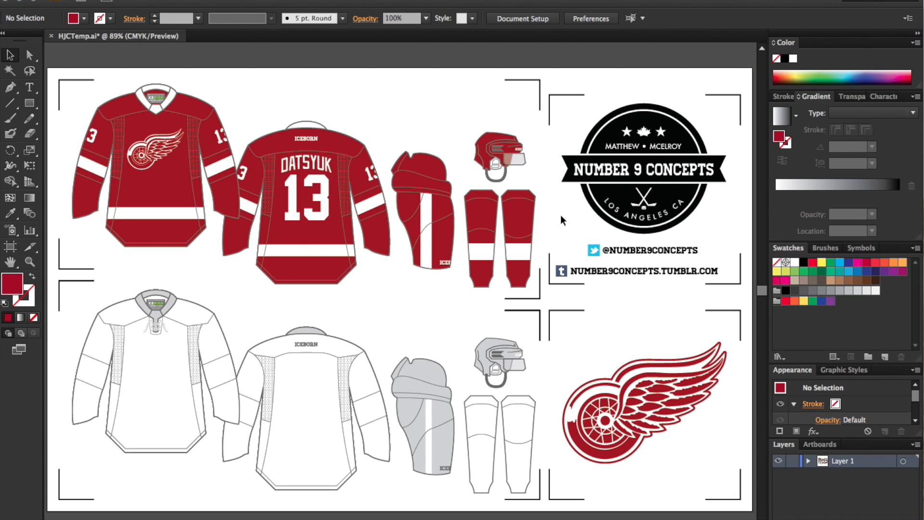
Nudge the white stripe on the red socks down four increments and deselect it
left_click(33, 54)
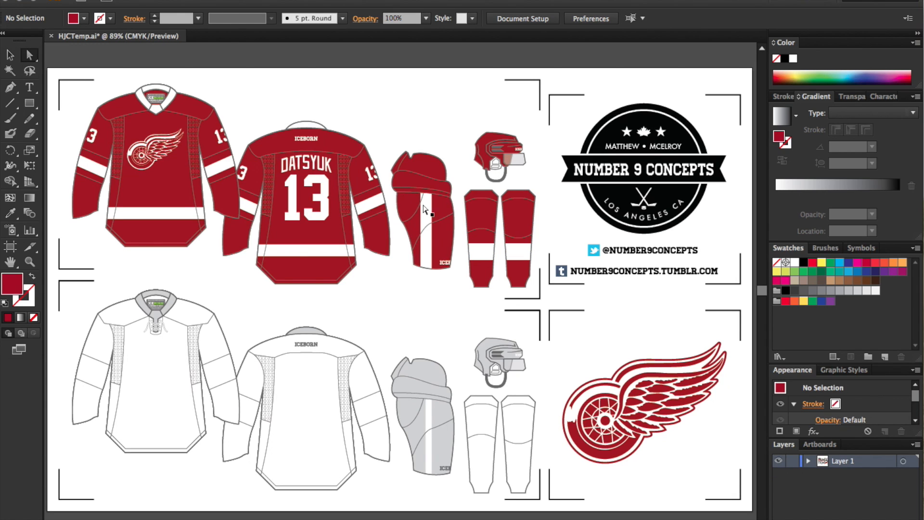
left_click(483, 250)
key("Down")
key("Down")
key("Down")
key("Down")
left_click(424, 291)
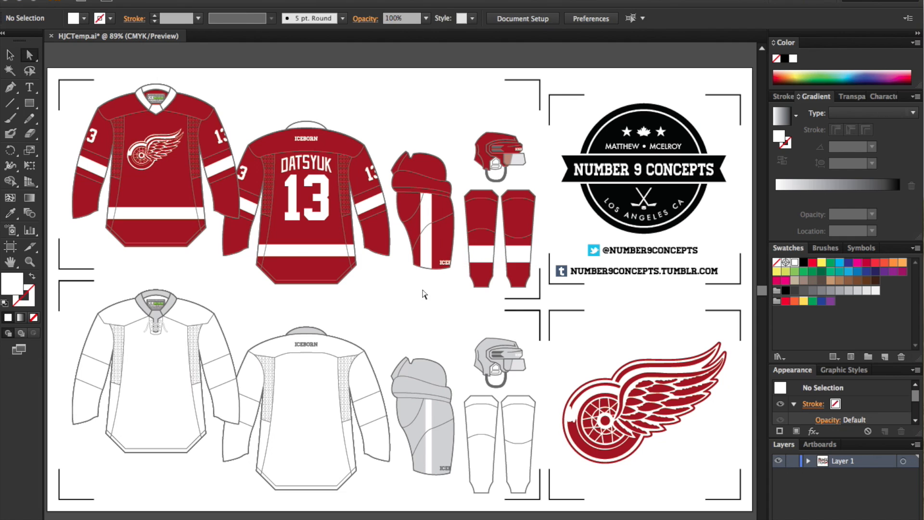
Delete the blank front and back jerseys from the lower template area
left_click(9, 55)
left_click_drag(110, 287, 201, 338)
key("Delete")
left_click(159, 199)
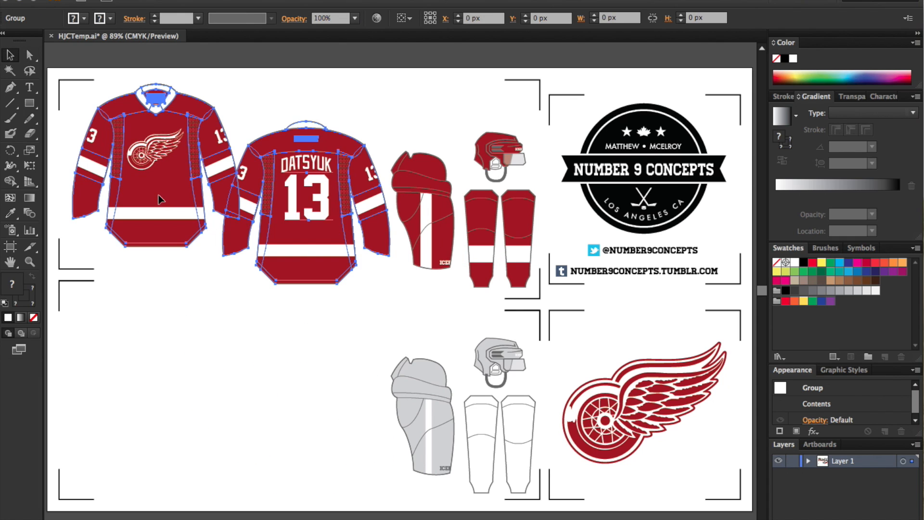
left_click(426, 189, "shift")
left_click(486, 213, "shift")
left_click(502, 154, "shift")
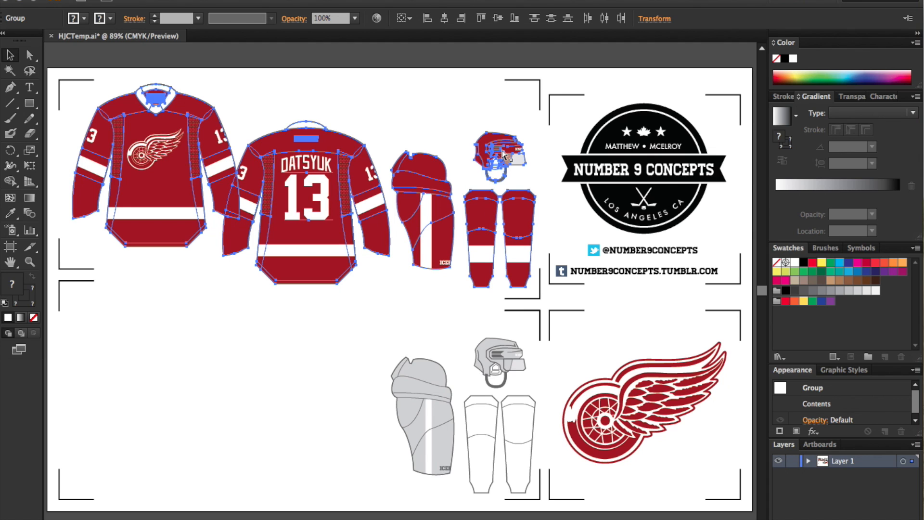
key("super+g")
left_click(30, 55)
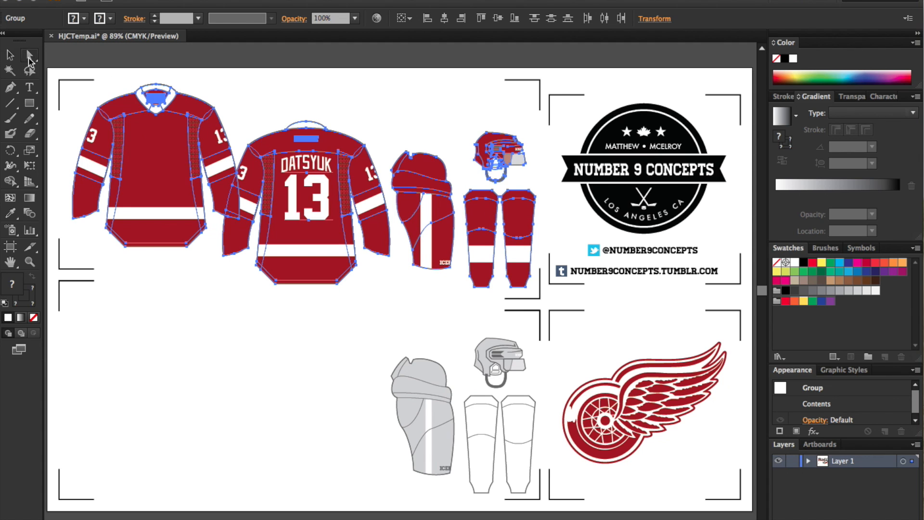
left_click(341, 80)
Duplicate the complete red uniform, including the chest logo, straight down into the lower template area
left_click(10, 55)
left_click_drag(80, 102, 519, 231)
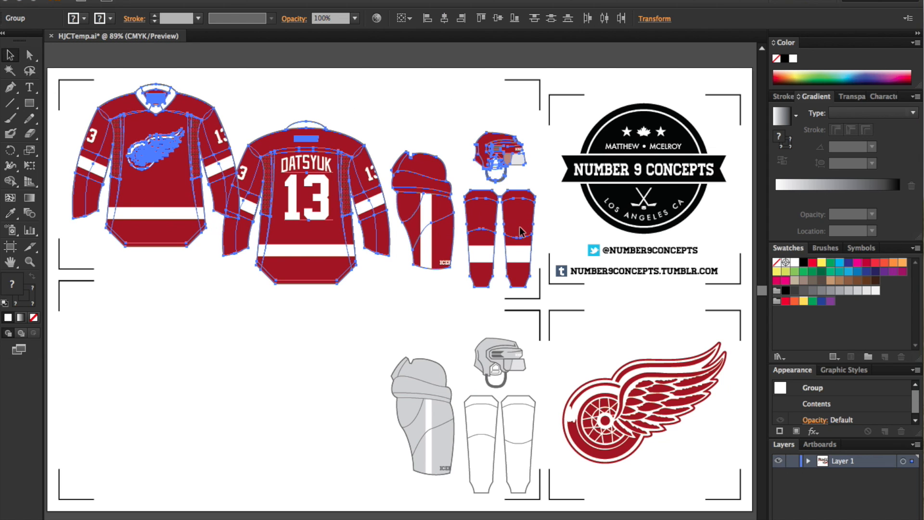
left_click(29, 55)
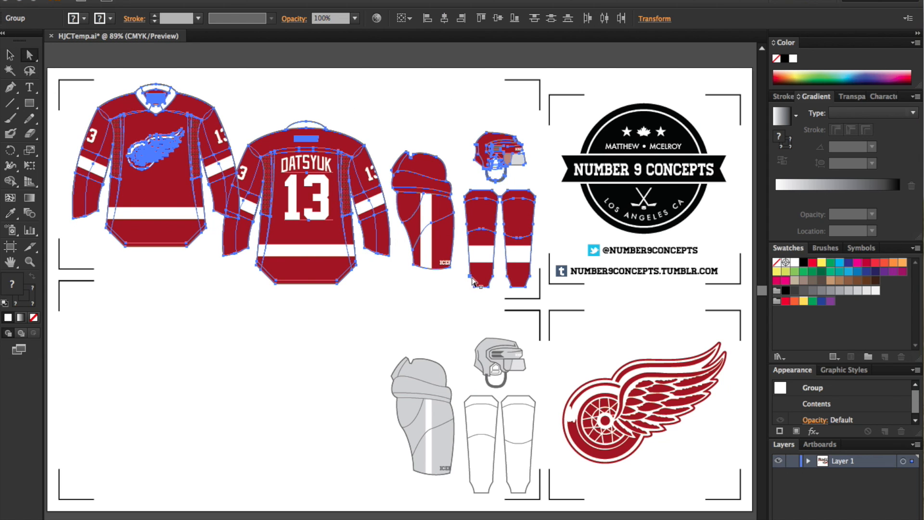
left_click_drag(475, 291, 476, 494)
Remove the blank pants, socks and helmet from the lower area and paste the uniform copy in front in their place
left_click(8, 56)
key("Delete")
left_click_drag(358, 333, 517, 427)
key("Delete")
key("super+f")
left_click(443, 338)
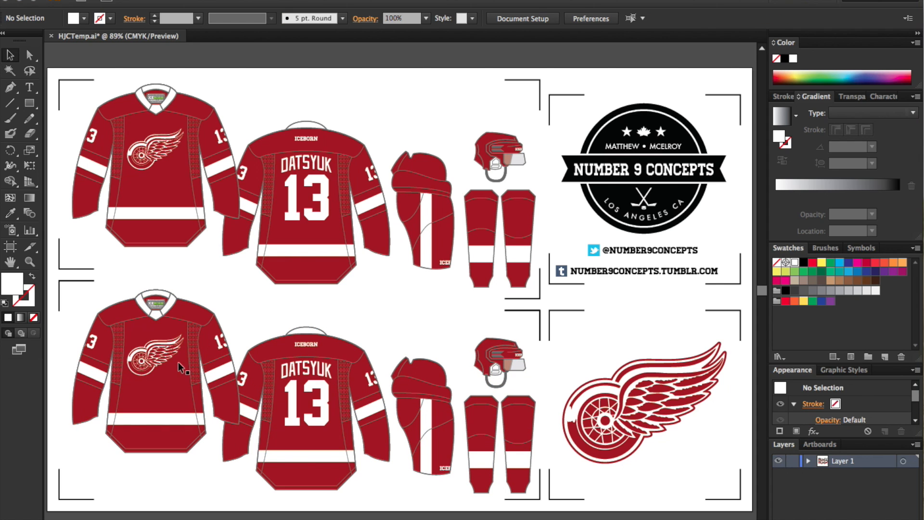
Recolor the lower jerseys and socks by swapping their red and white, and deselect them
left_click(162, 382)
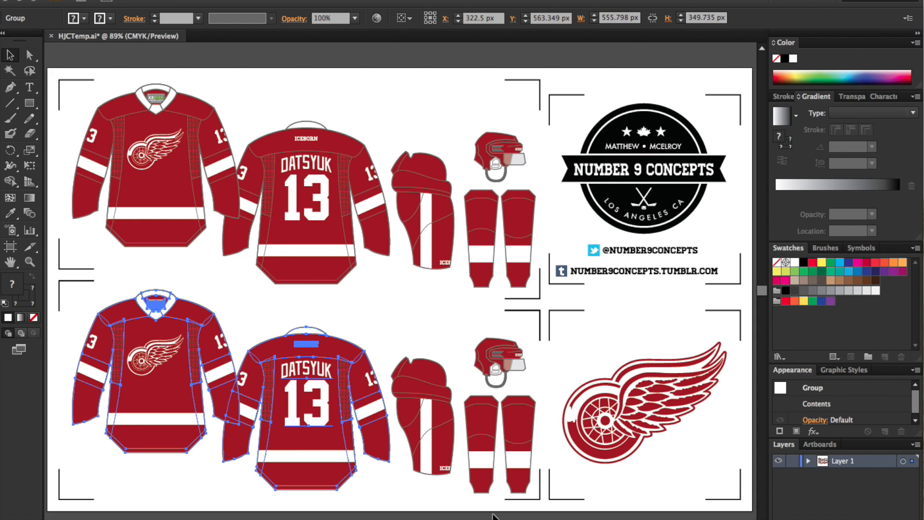
left_click(489, 460, "shift")
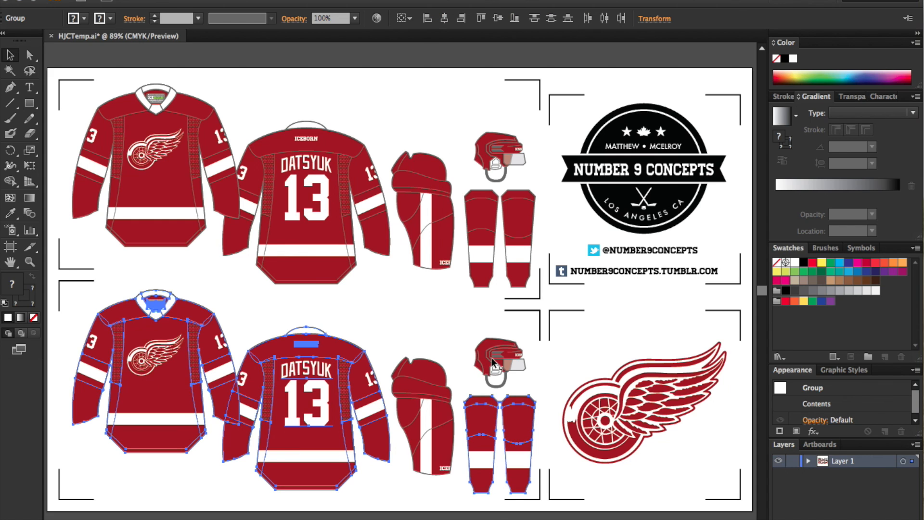
left_click(376, 18)
left_click_drag(763, 227, 762, 260)
key("Return")
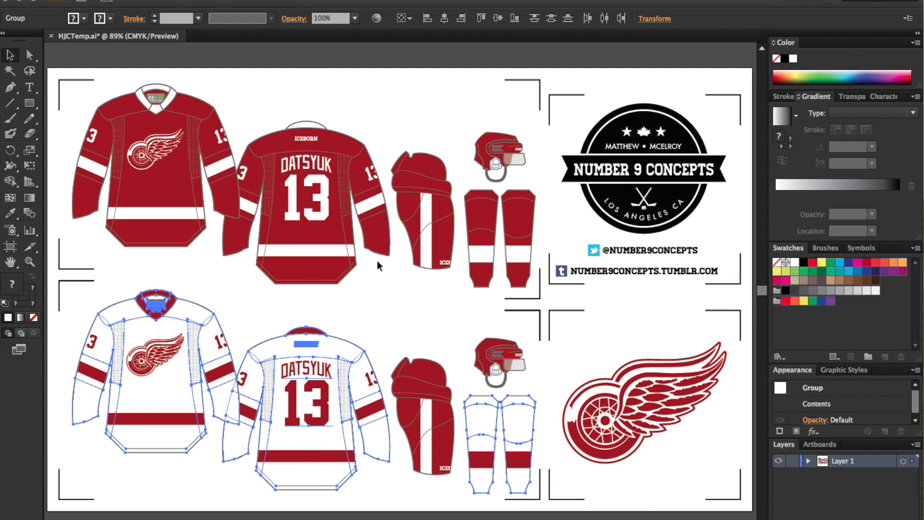
left_click(392, 298)
Isolate the collar tag of the lower front jersey, recolor its red to ffffff, and exit isolation
double_click(152, 304)
left_click(155, 302)
double_click(155, 302)
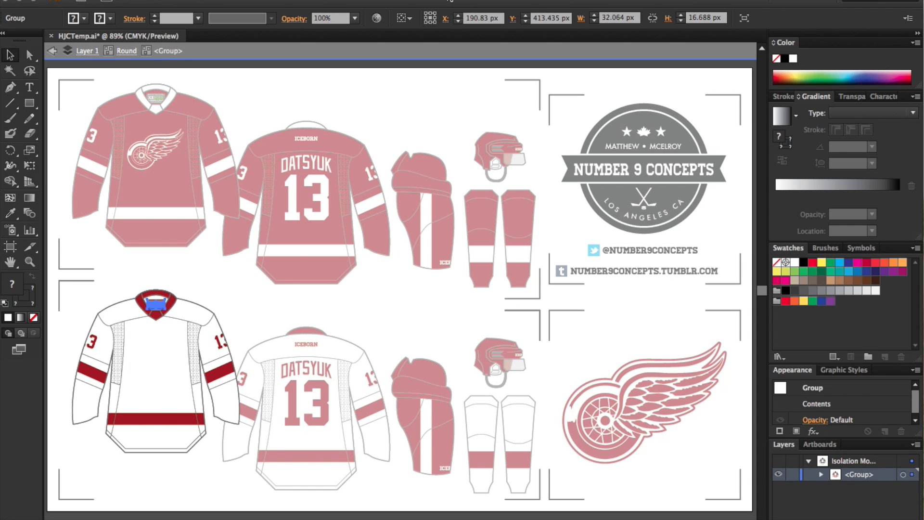
left_click(376, 18)
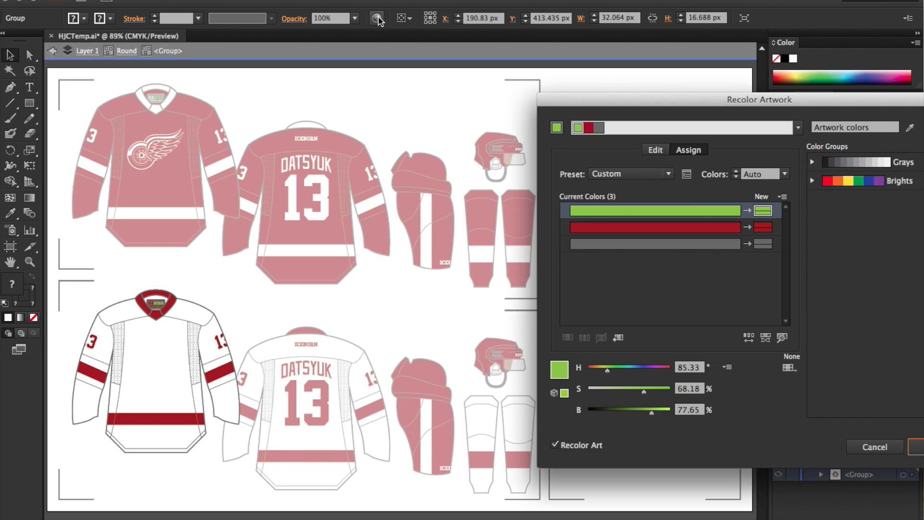
double_click(764, 238)
type("ffffff")
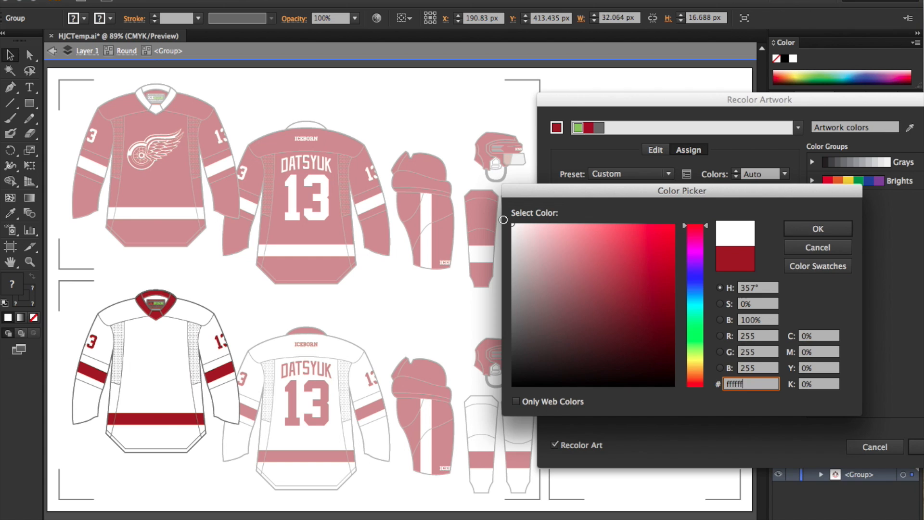
key("Return")
key("Return")
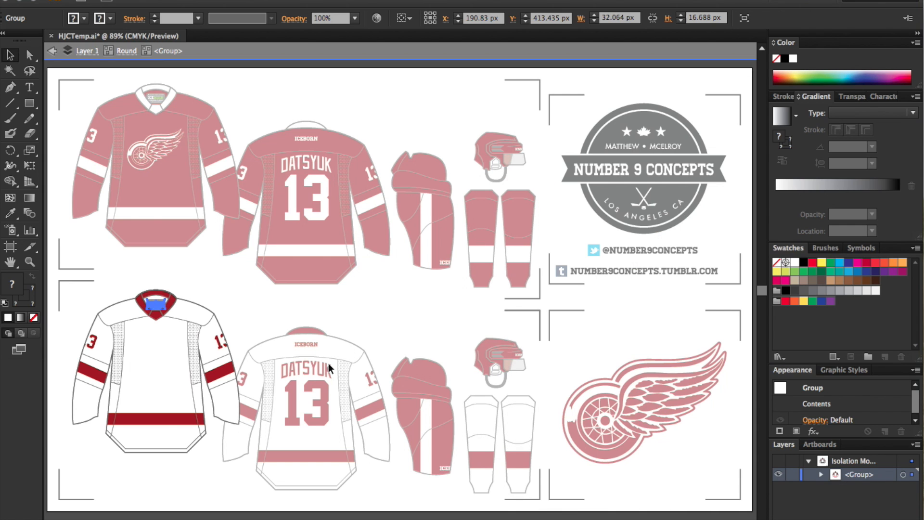
double_click(377, 314)
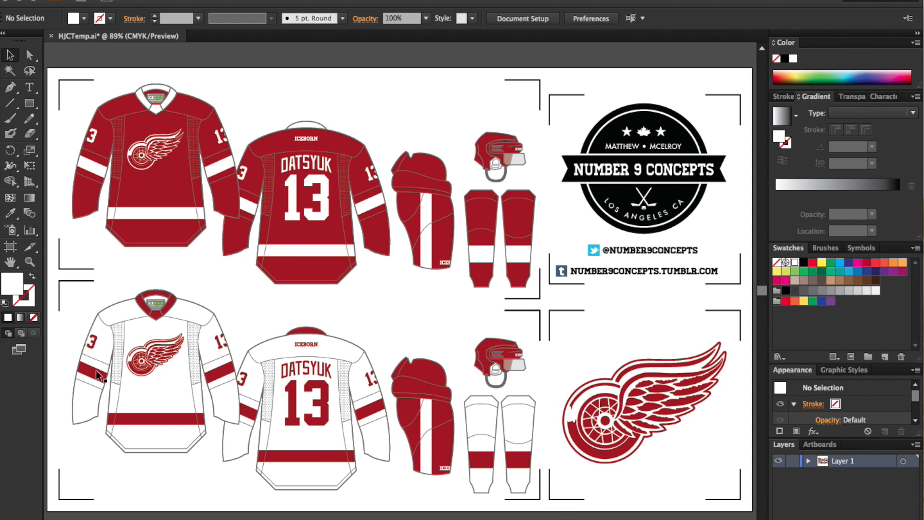
Recolor the lower helmet's red shell white and deselect it
left_click(29, 54)
left_click(496, 351)
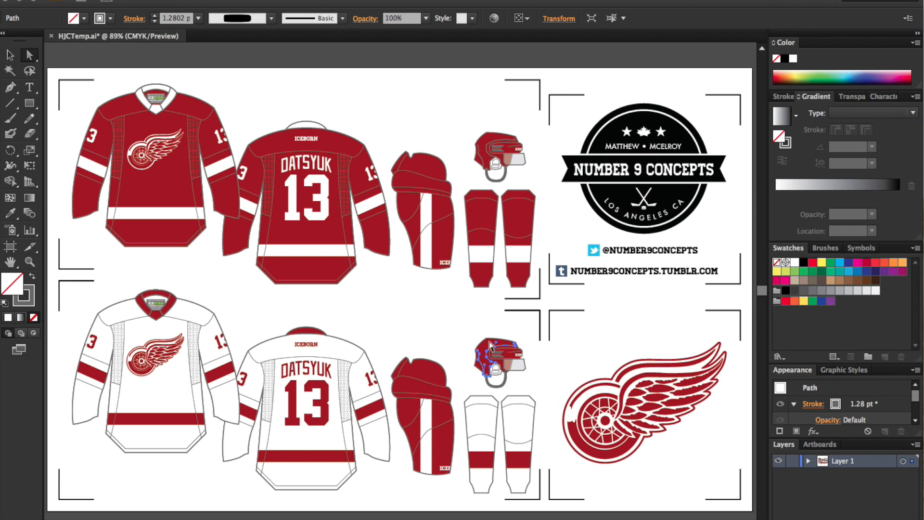
left_click(10, 212)
left_click(112, 189)
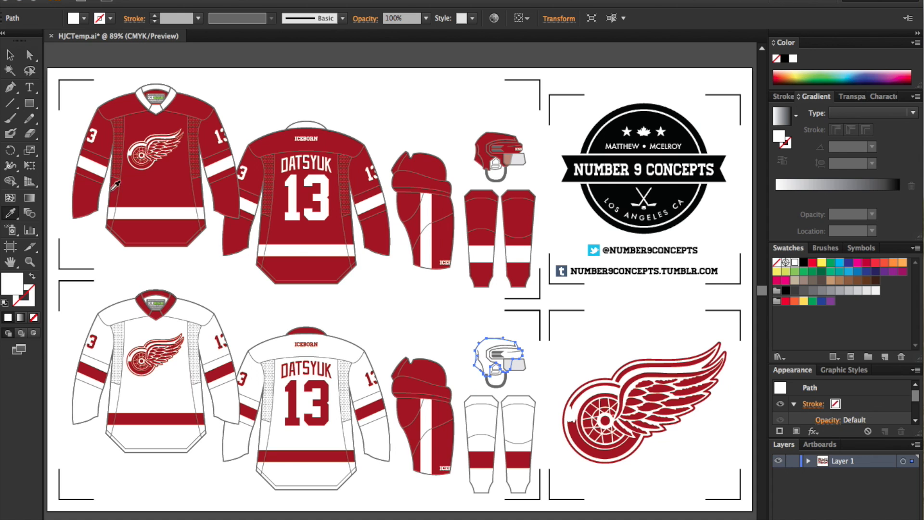
left_click(10, 54)
left_click(520, 344)
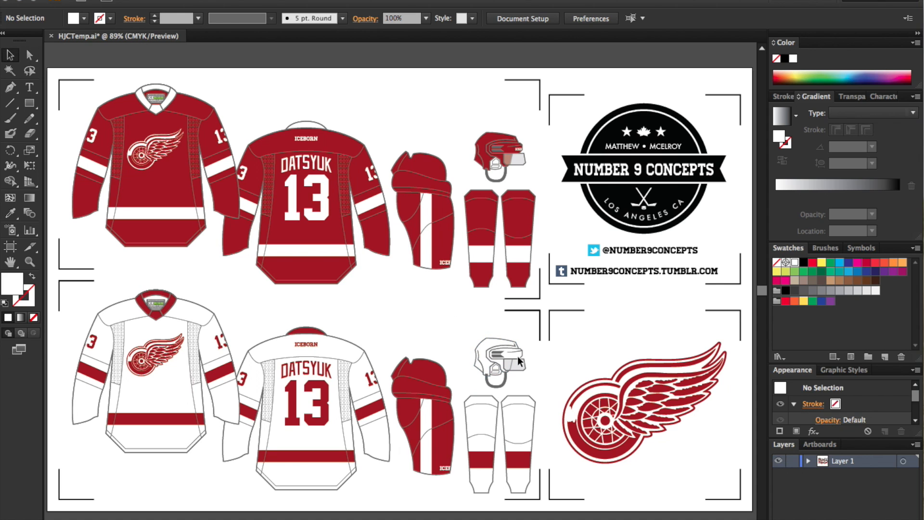
Isolate the small clipped marking on the front of the lower helmet, recolor it with the jersey red, and exit isolation
double_click(518, 356)
left_click(518, 356)
double_click(518, 356)
left_click(519, 358)
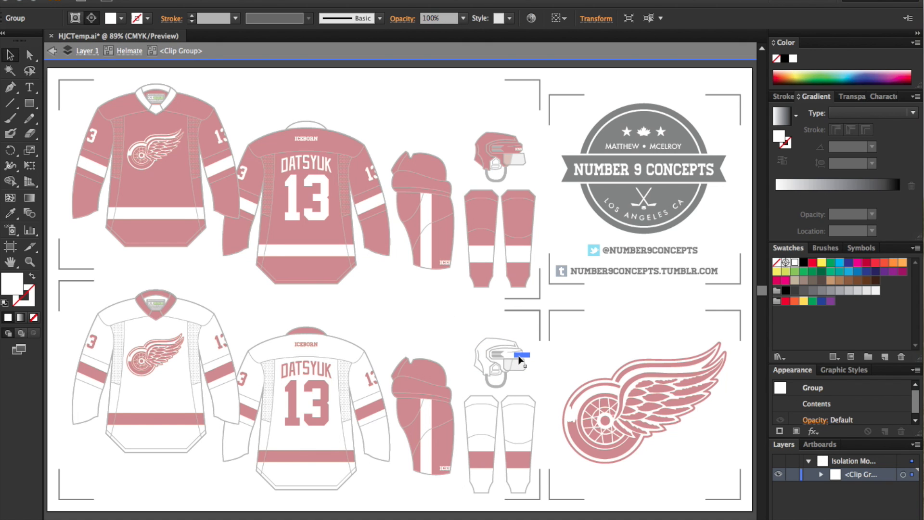
double_click(10, 212)
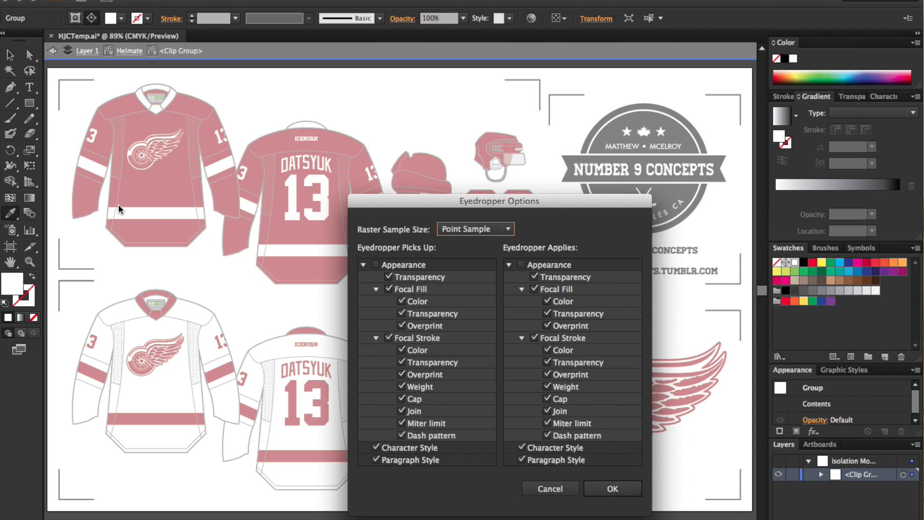
left_click(549, 489)
left_click(162, 188)
left_click(9, 57)
double_click(227, 278)
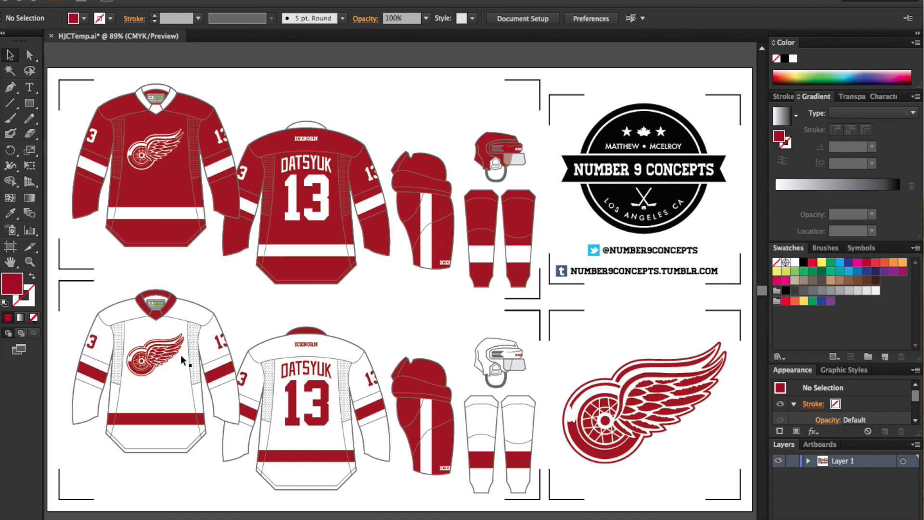
Isolate the clipped artwork group of the lower front jersey
left_click(29, 262)
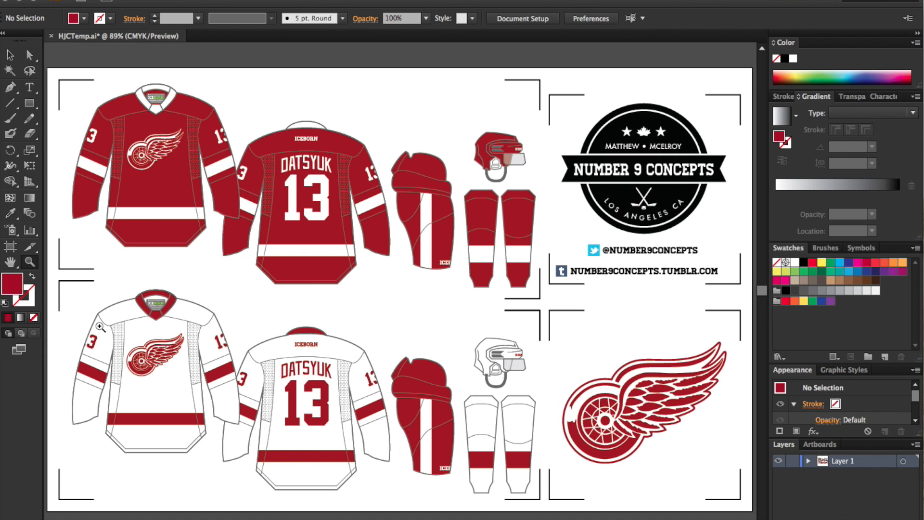
left_click_drag(72, 298, 264, 465)
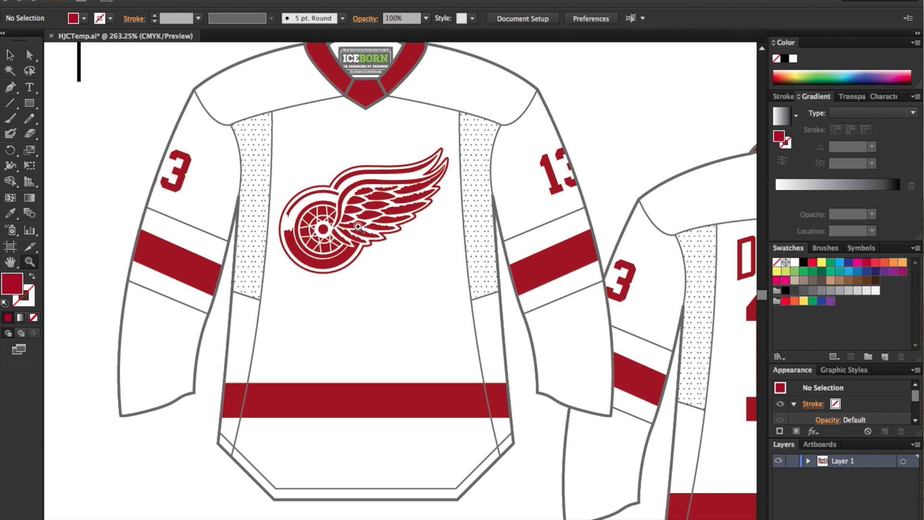
left_click(14, 59)
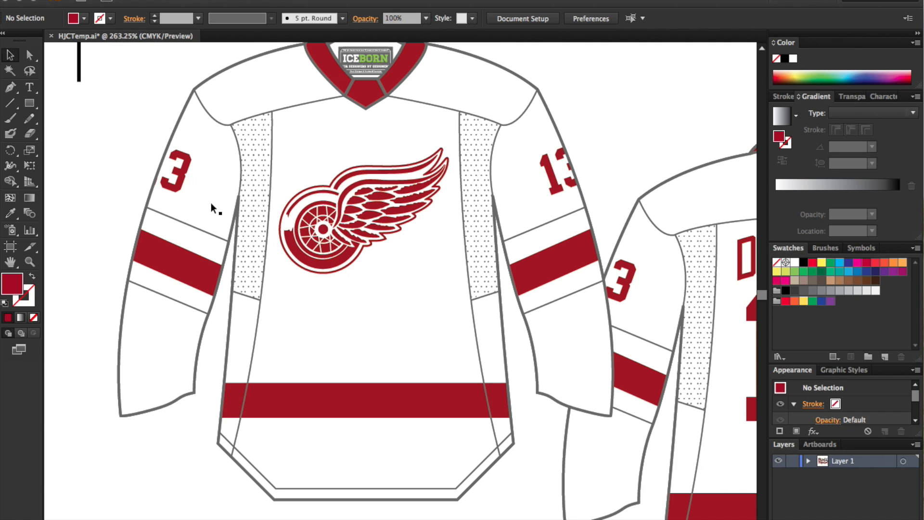
double_click(183, 176)
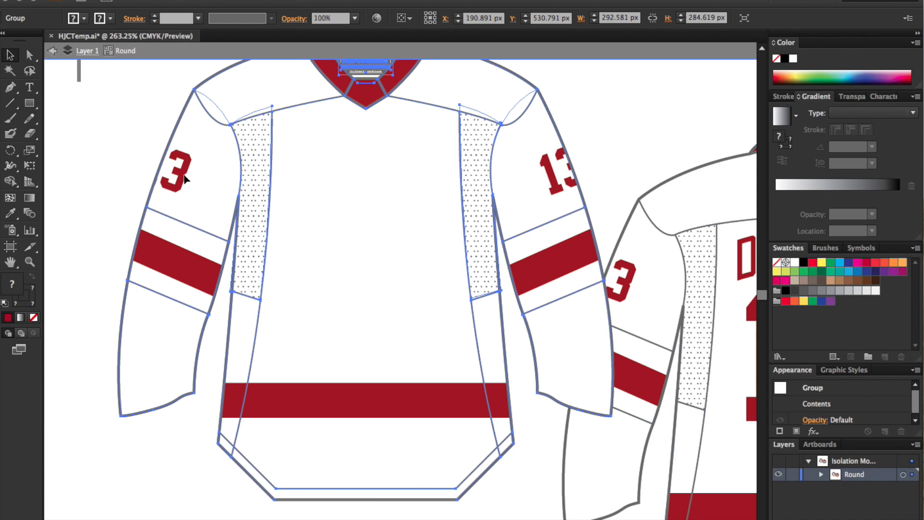
double_click(184, 176)
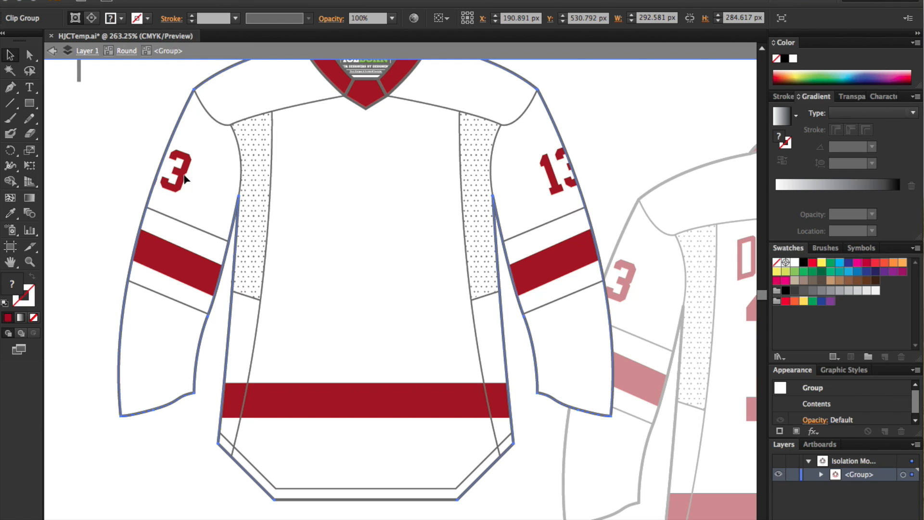
Copy the outline of the front jersey's sleeve marked 3, offset it outward from the original, and fill it with the jersey red
left_click(29, 55)
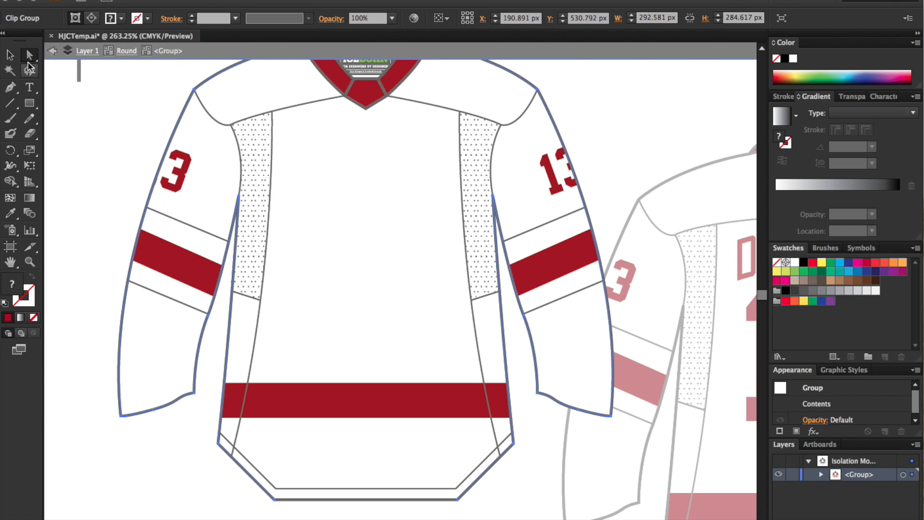
left_click(122, 417)
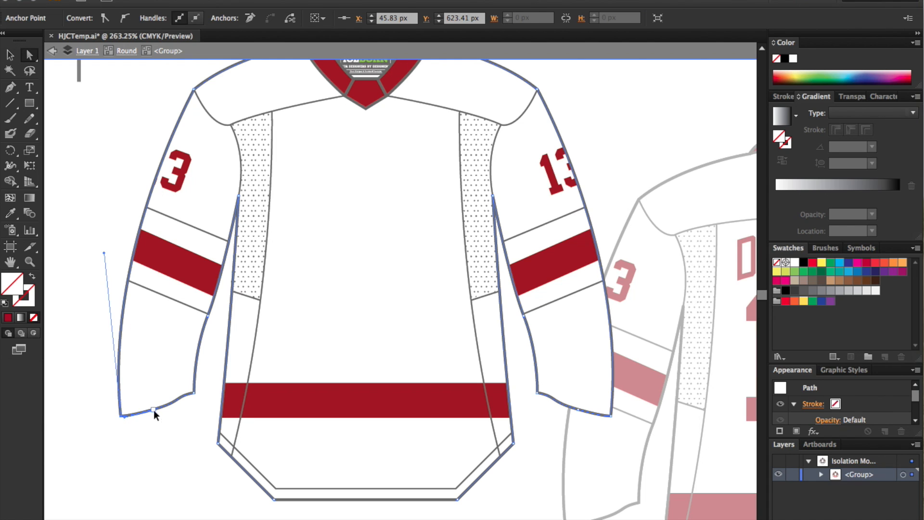
left_click(186, 400)
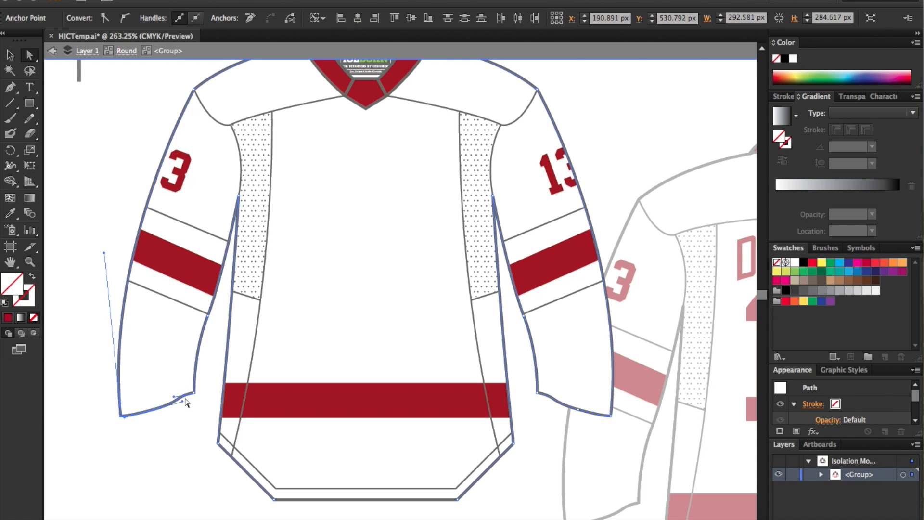
left_click(214, 326)
key("shift+Left")
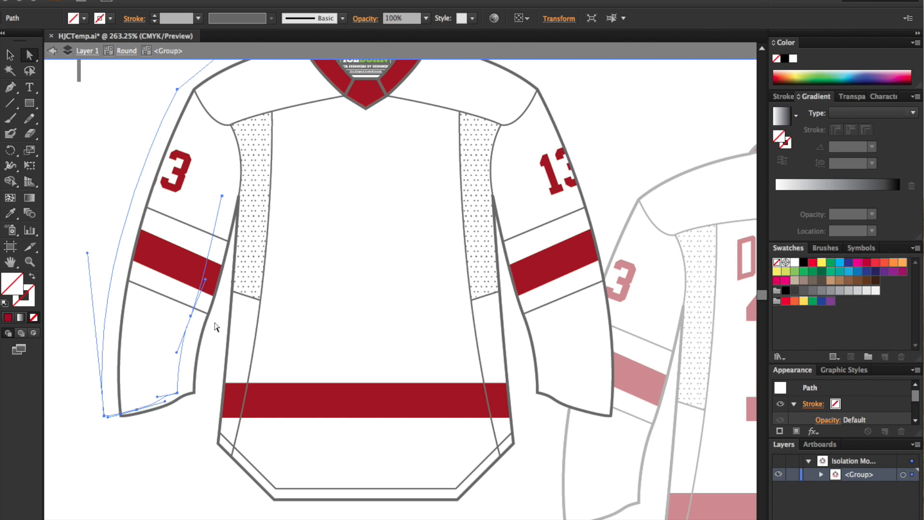
left_click(10, 213)
left_click(149, 234)
left_click(29, 56)
left_click(65, 110)
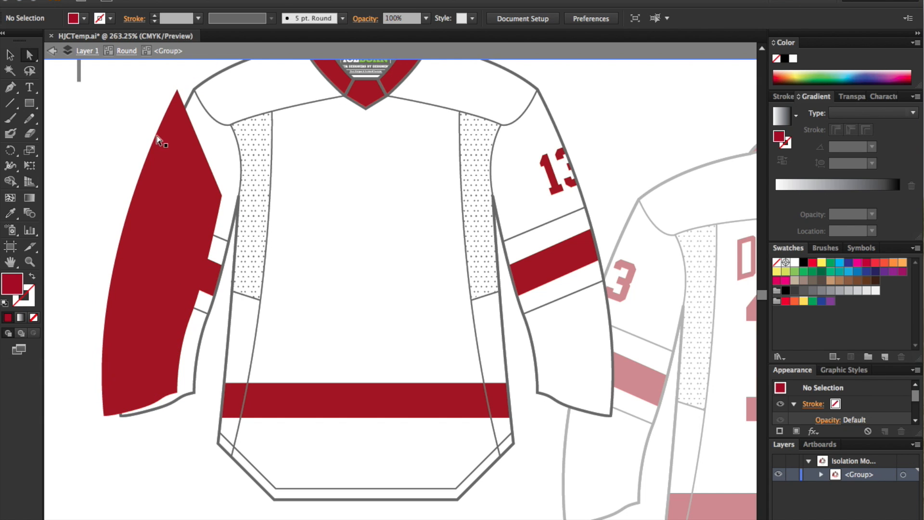
Join a copy of the armhole curve to the offset sleeve outline and fill the closed shape with the jersey red
left_click(235, 138)
left_click(238, 161)
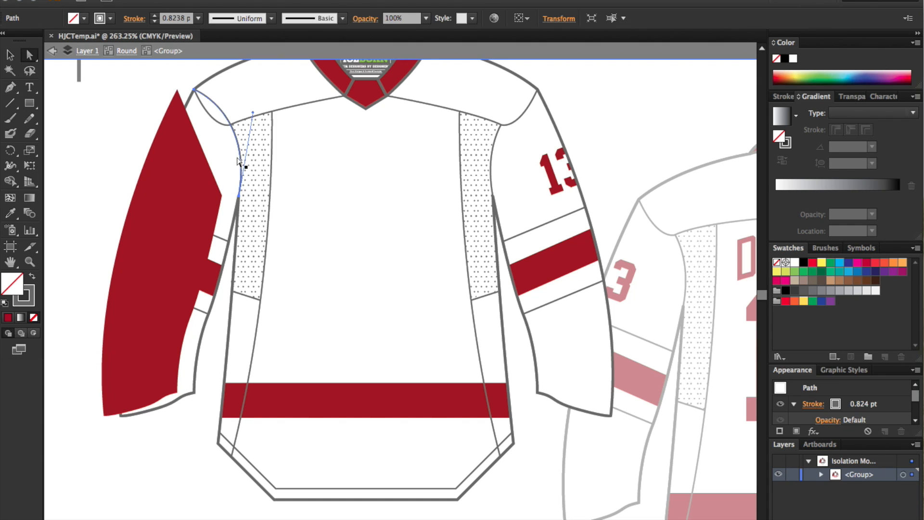
key("shift+Left")
left_click(202, 195, "shift")
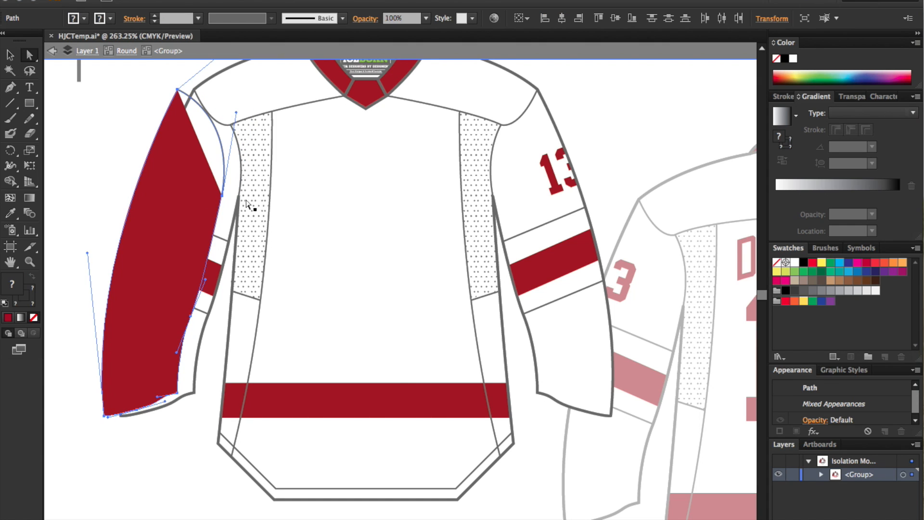
right_click(279, 202)
left_click(339, 287)
left_click(10, 213)
left_click(186, 265)
left_click(11, 55)
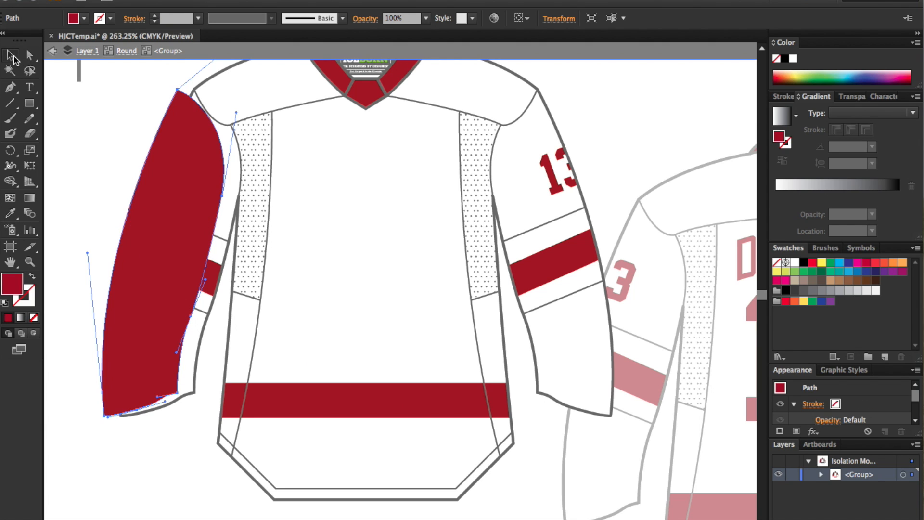
Move the red sleeve shape back over the jersey sleeve and duplicate it in place
key("shift+Right")
left_click(10, 71)
left_click(10, 56)
left_click(111, 127)
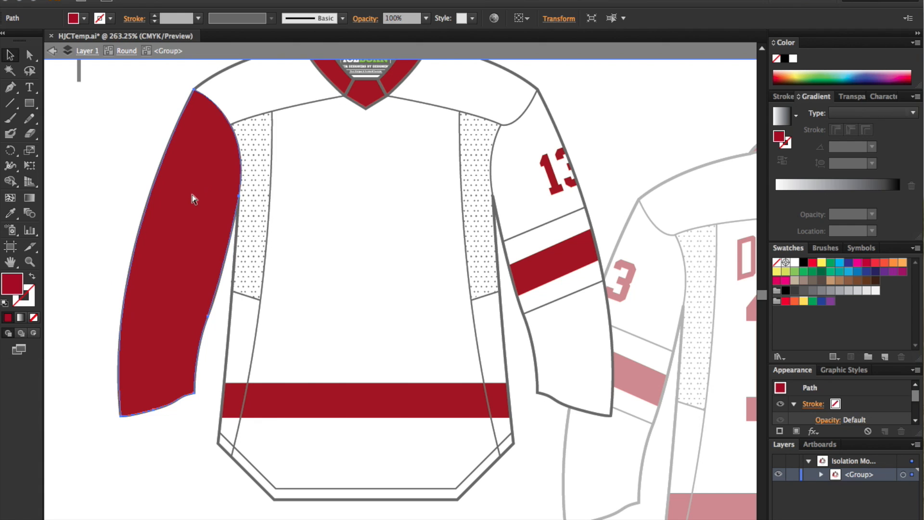
Reflect the duplicate red sleeve shape and align it over the front jersey's opposite sleeve
right_click(188, 194)
mouse_move(270, 365)
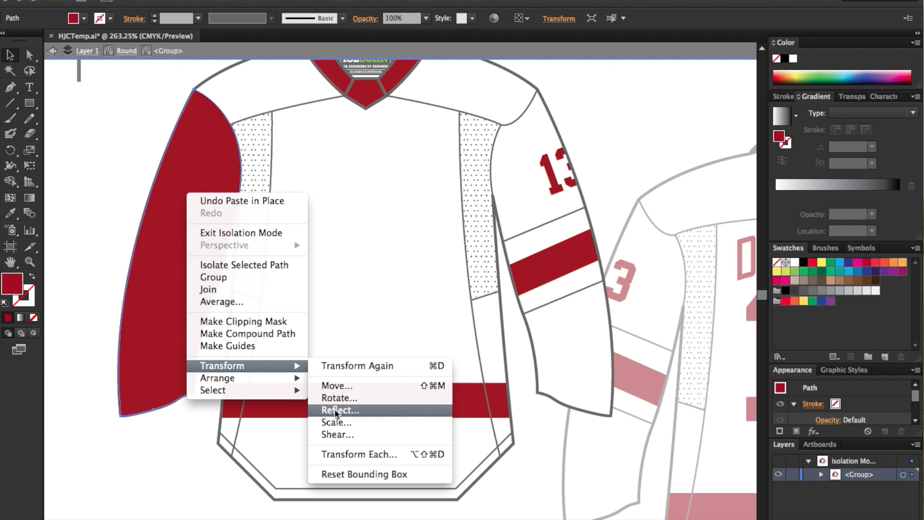
left_click(336, 412)
key("Return")
key("a")
left_click_drag(240, 417, 611, 416)
Transfer both red sleeve shapes into the front jersey's clipping group, pasting them in front at the same position
left_click(10, 55)
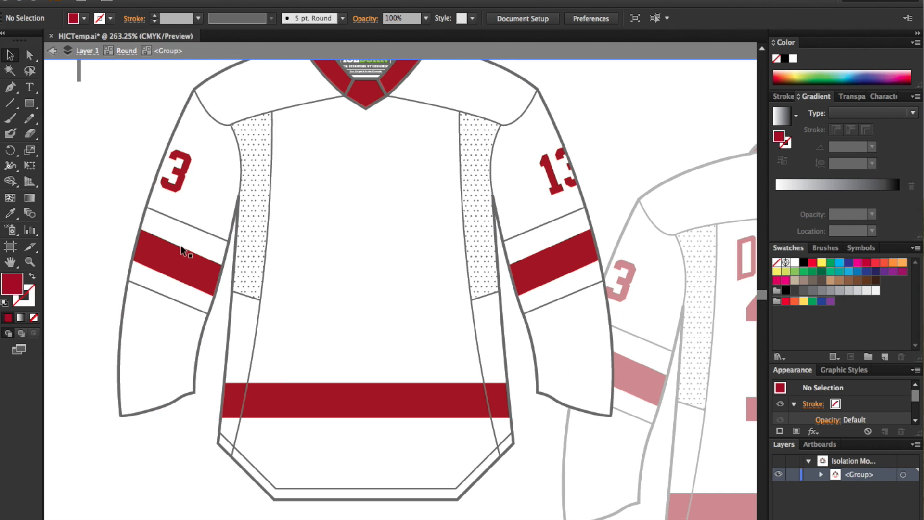
double_click(179, 248)
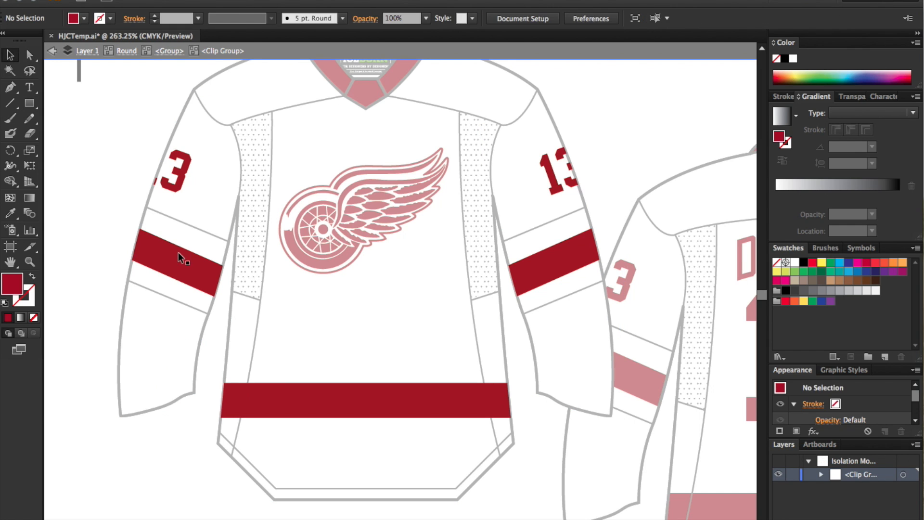
left_click(178, 258)
key("super+f")
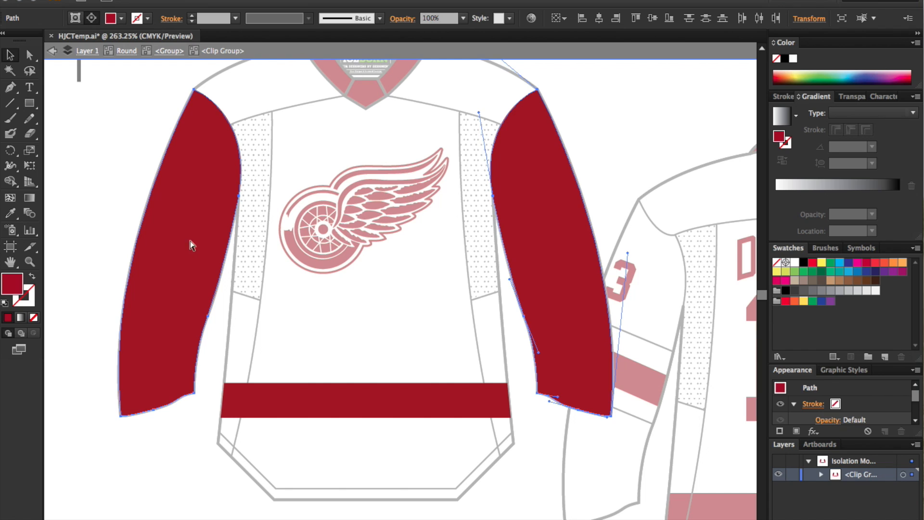
Bring back the front jersey's sleeve numbers and arm stripes in white over the red sleeves, and exit isolation
left_click(173, 150)
left_click(569, 183, "shift")
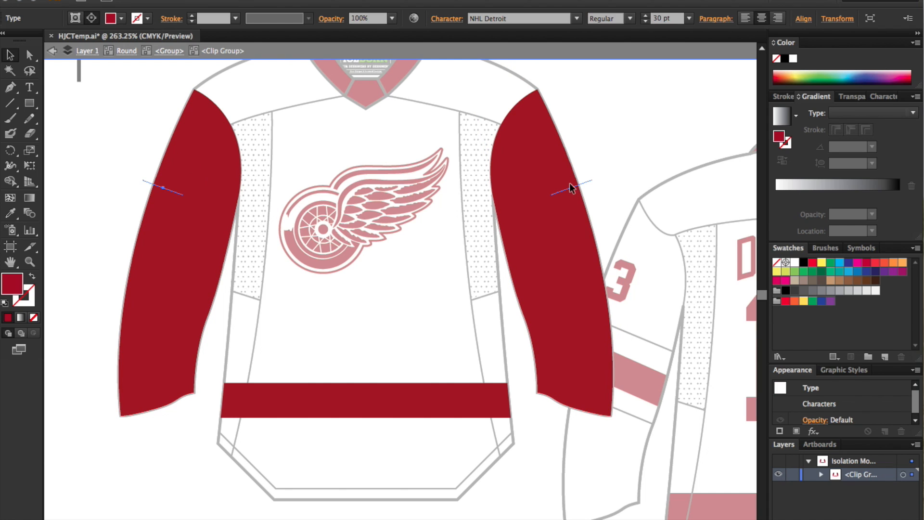
left_click(560, 270, "shift")
left_click(181, 252, "shift")
left_click(12, 213)
left_click(317, 289)
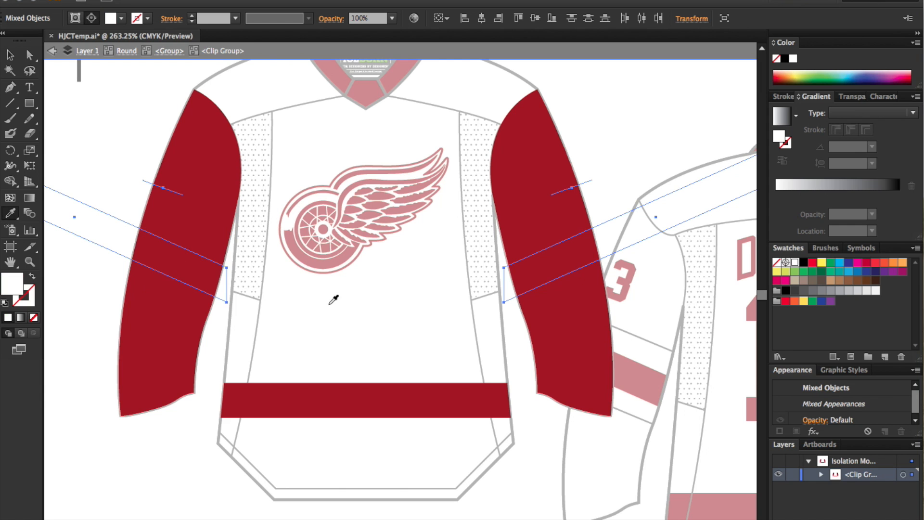
left_click(29, 54)
double_click(108, 110)
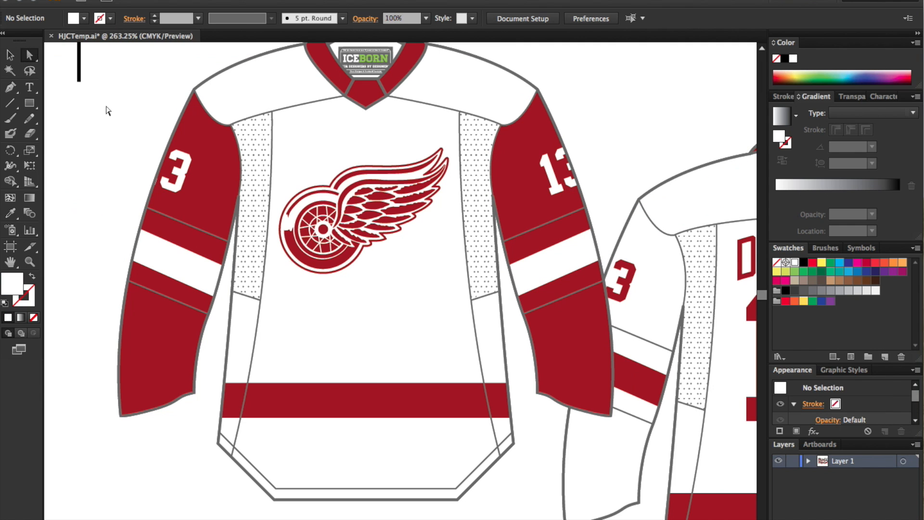
Copy both red sleeve shapes from the lower front jersey
scroll(124, 114, "right", 3)
scroll(124, 114, "down", 1)
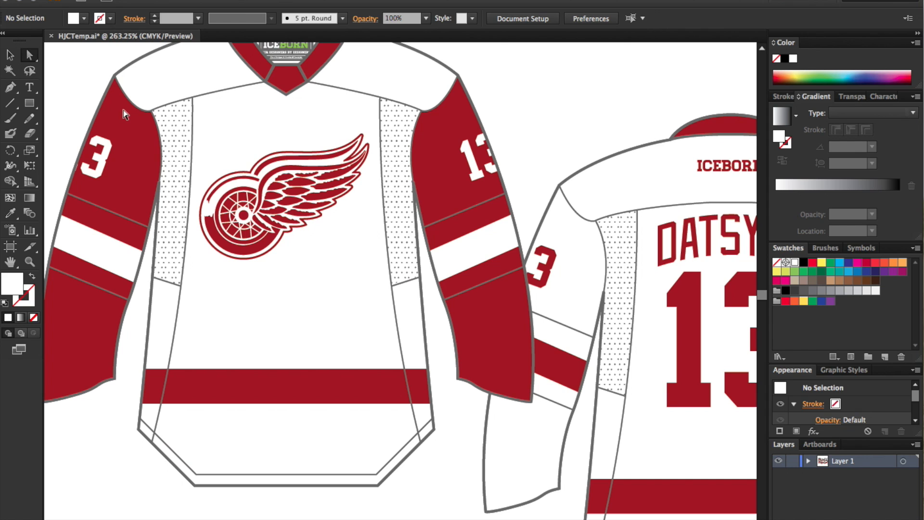
left_click(114, 194)
left_click(483, 182, "shift")
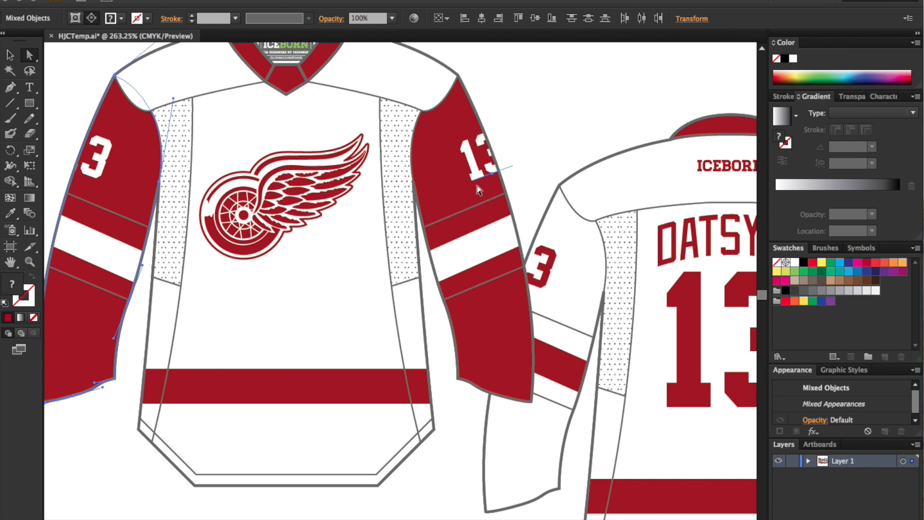
left_click(481, 176, "shift")
left_click(458, 195, "shift")
scroll(461, 199, "right", 10)
scroll(461, 199, "down", 1)
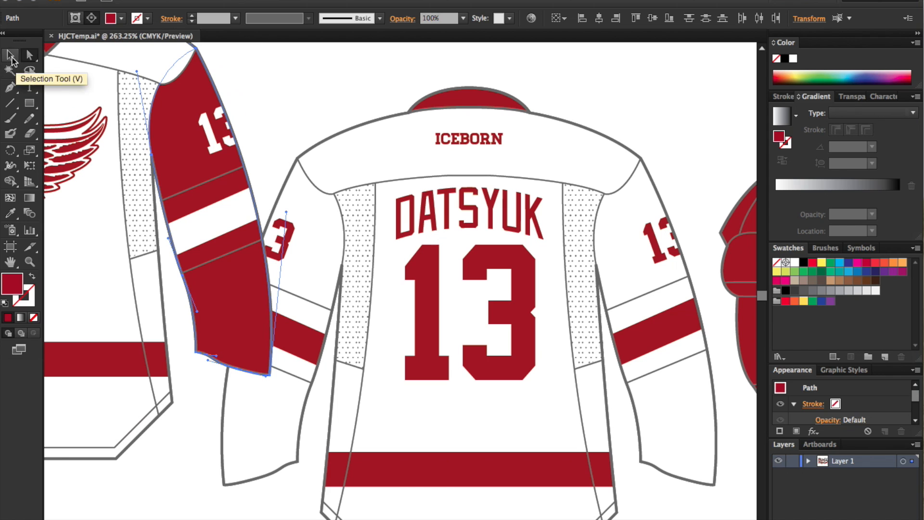
Isolate the clipping group inside the lower back jersey
double_click(299, 340)
left_click(306, 341)
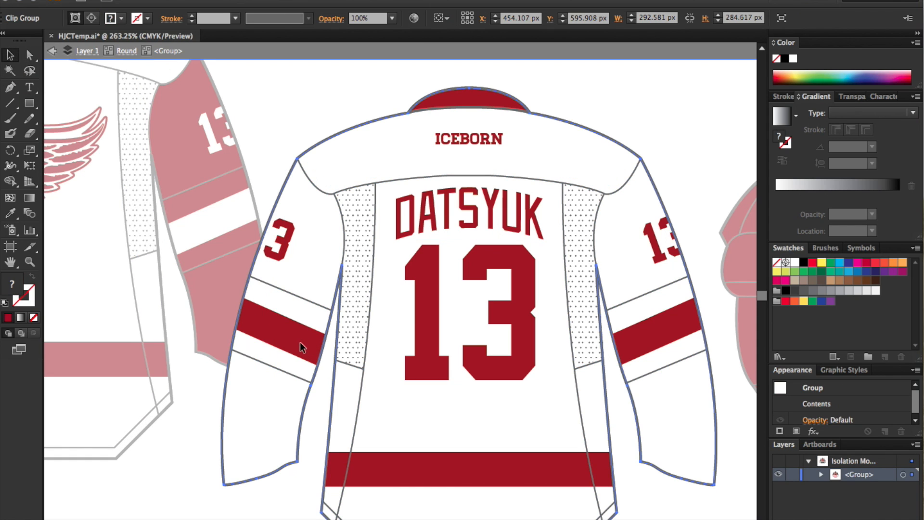
double_click(299, 342)
left_click(300, 342)
left_click(624, 332, "shift")
key("Delete")
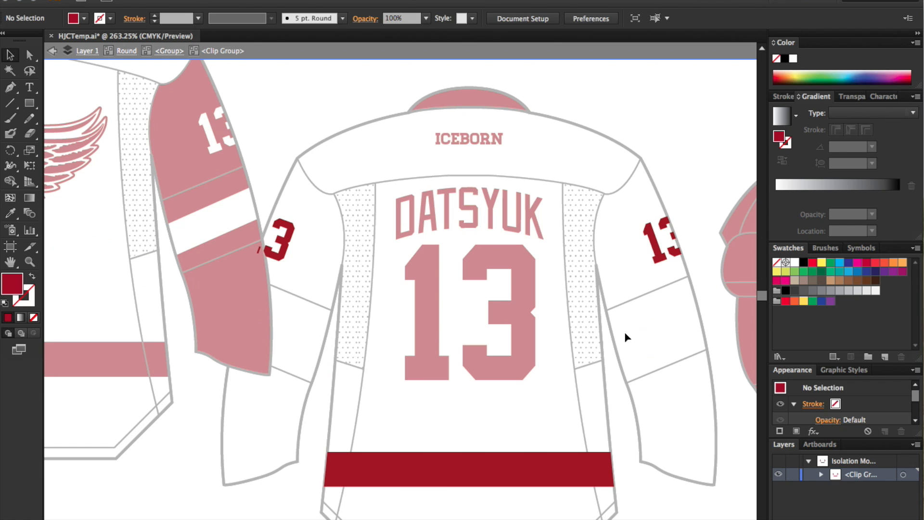
key("ctrl+z")
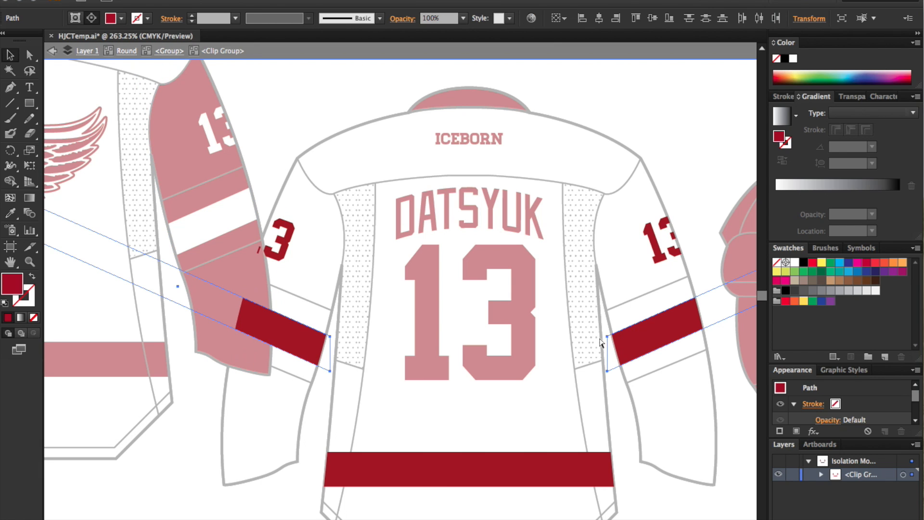
Paste the red sleeve shapes into the back jersey's clipping group and align them over both of its sleeves
key("ctrl+z")
left_click(30, 55)
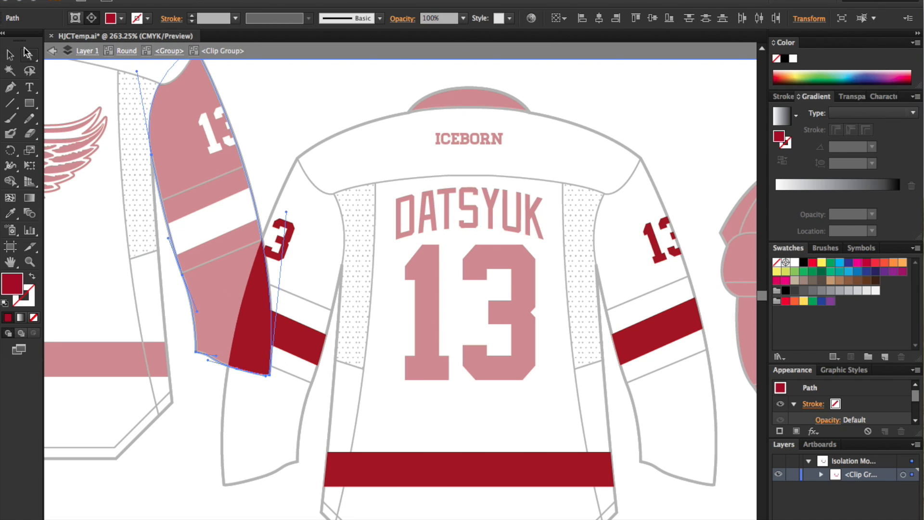
left_click(517, 476)
left_click(715, 476)
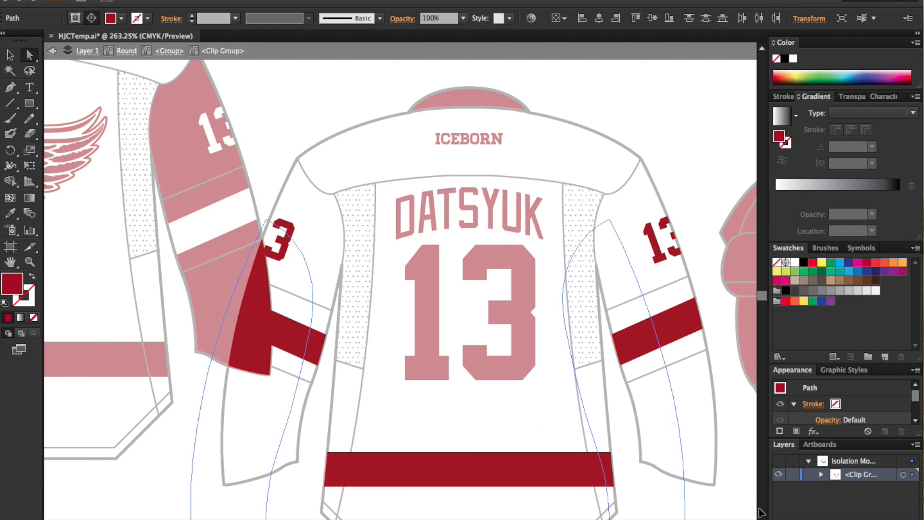
scroll(715, 477, "down", 1)
key("ctrl+f")
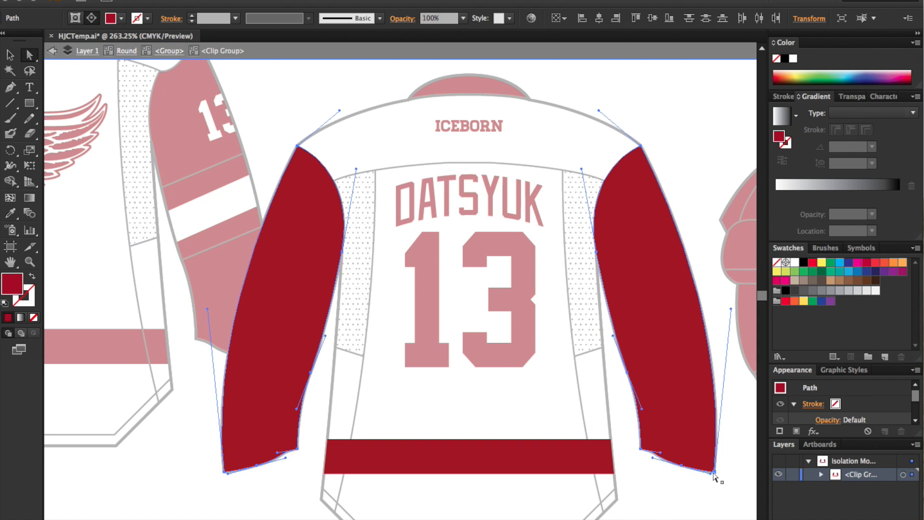
Recolor the back jersey's sleeve numbers and arm stripes white over the red sleeves, exit isolation, and fit the artboard in view
left_click(655, 308)
left_click(650, 240, "shift")
left_click(661, 242, "shift")
left_click(621, 235, "shift")
left_click(260, 312, "shift")
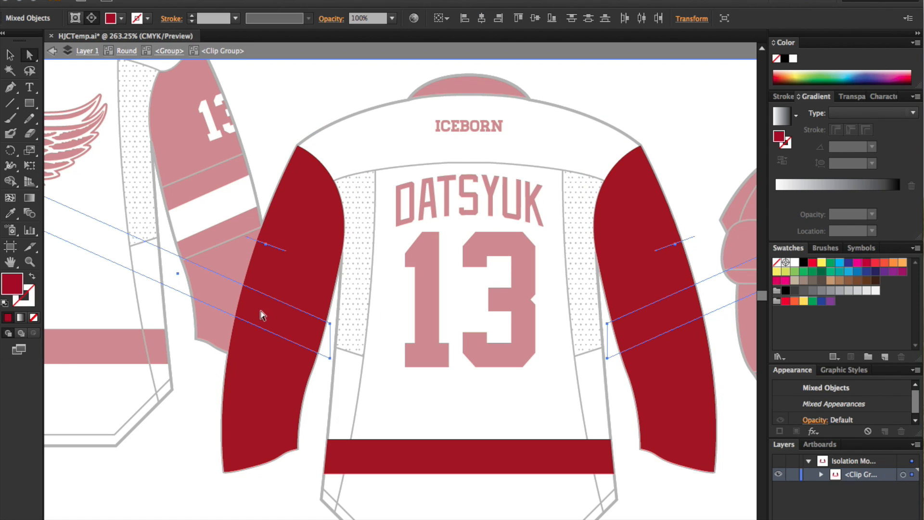
left_click(13, 215)
left_click(411, 139)
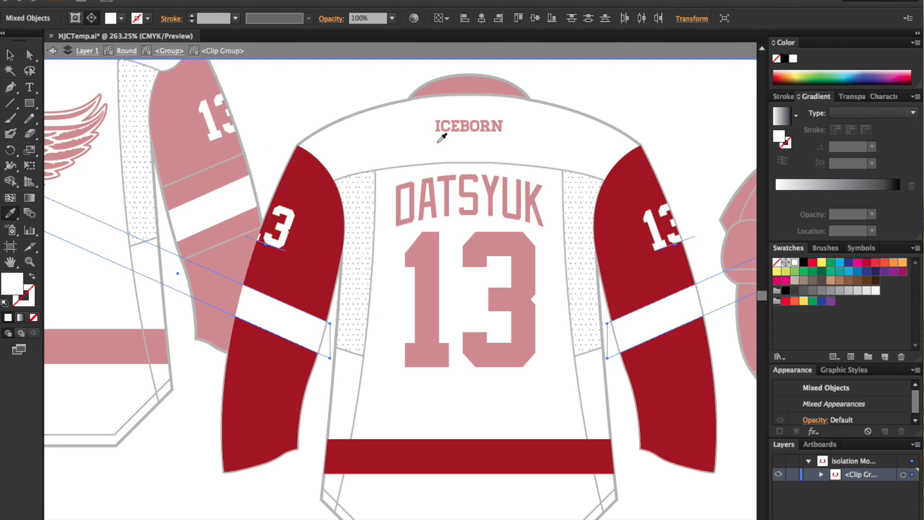
left_click(25, 58)
left_click(342, 107)
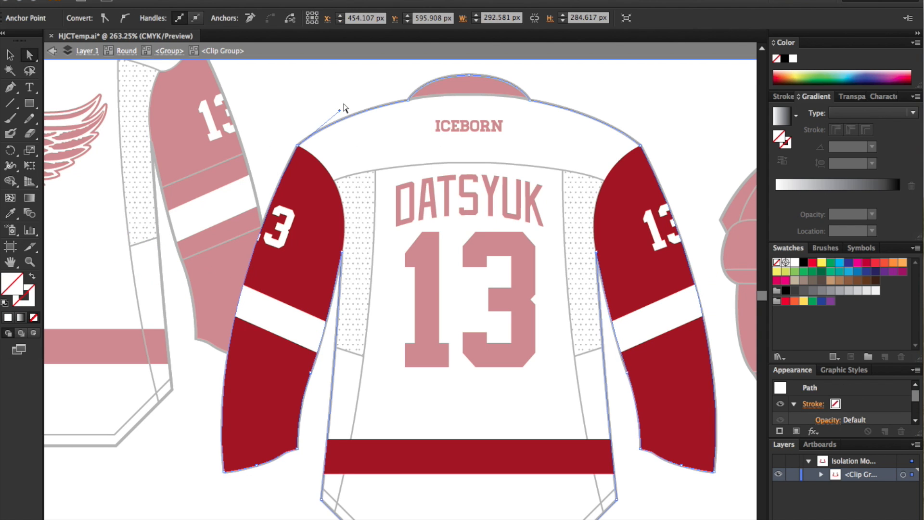
double_click(260, 275)
key("super+0")
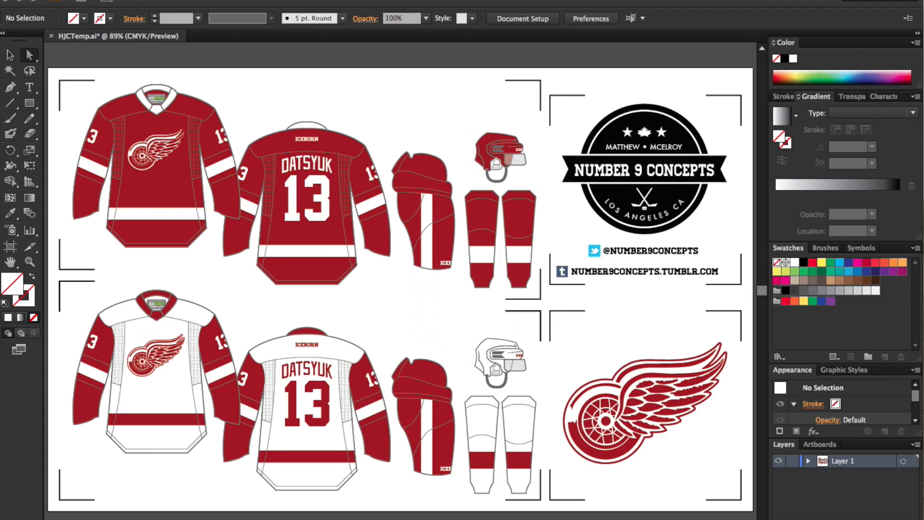